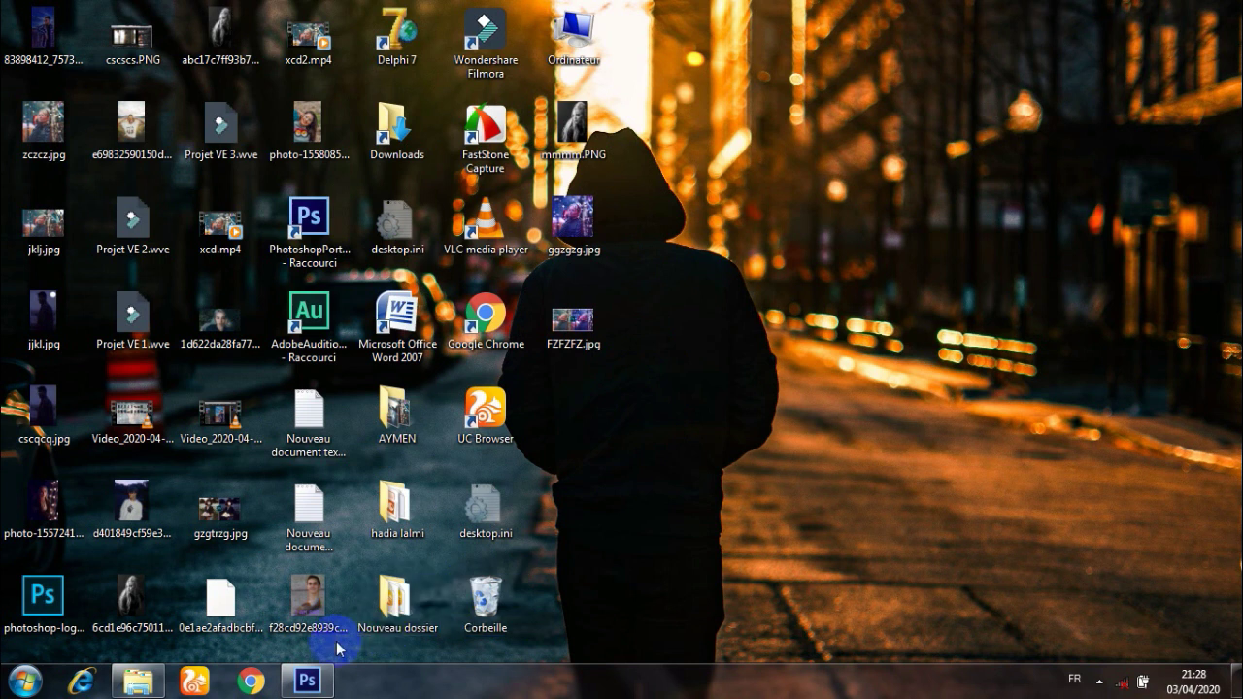
Switch to Photoshop and compare the colour-graded ggzgzg.jpg with the original zczcz.jpg, finishing on zczcz.jpg
left_click(330, 683)
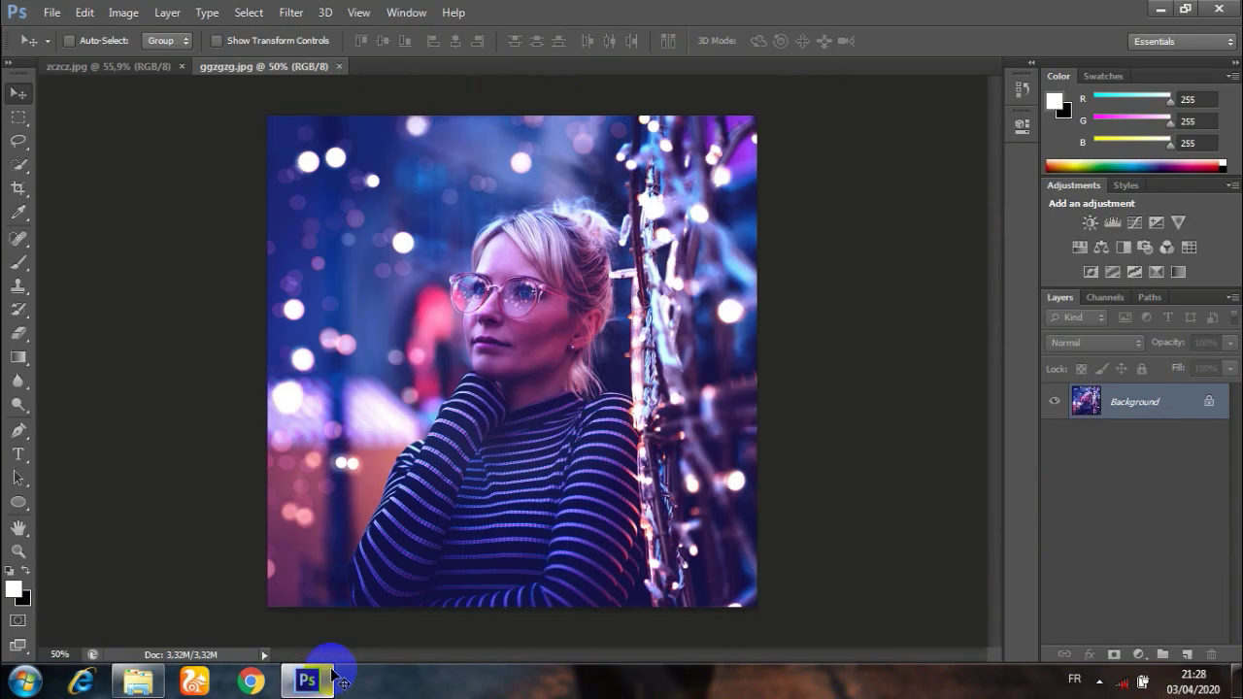
left_click(547, 206)
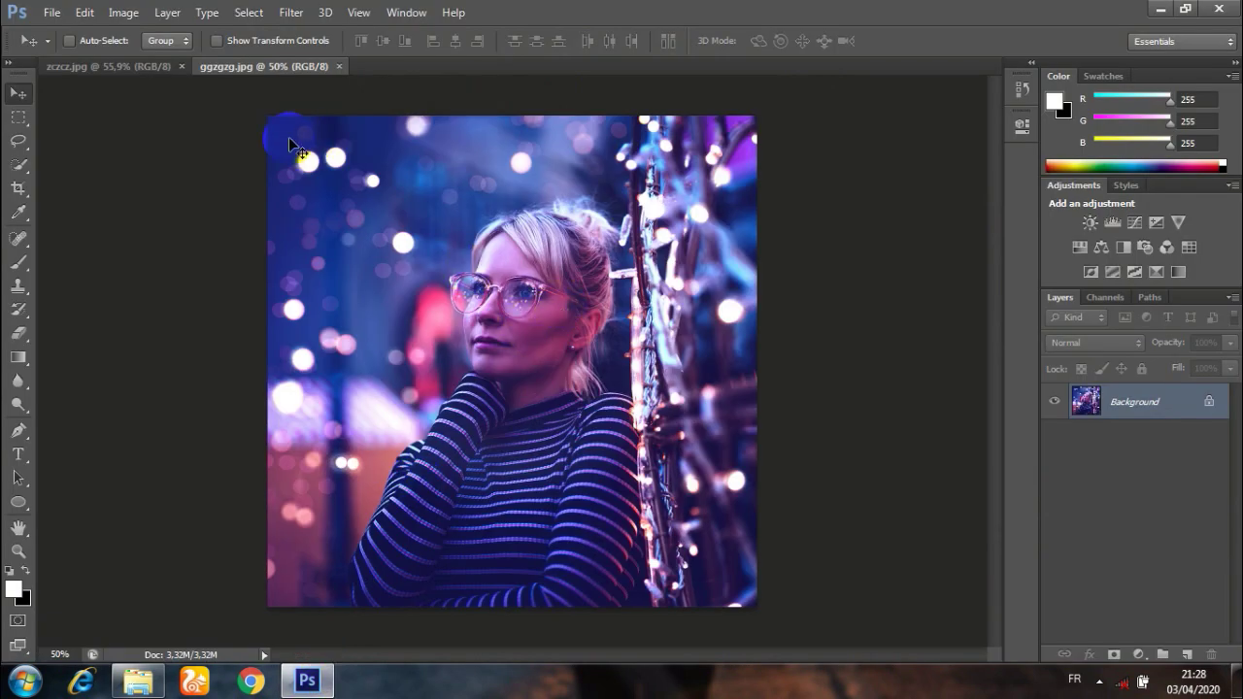
left_click(170, 72)
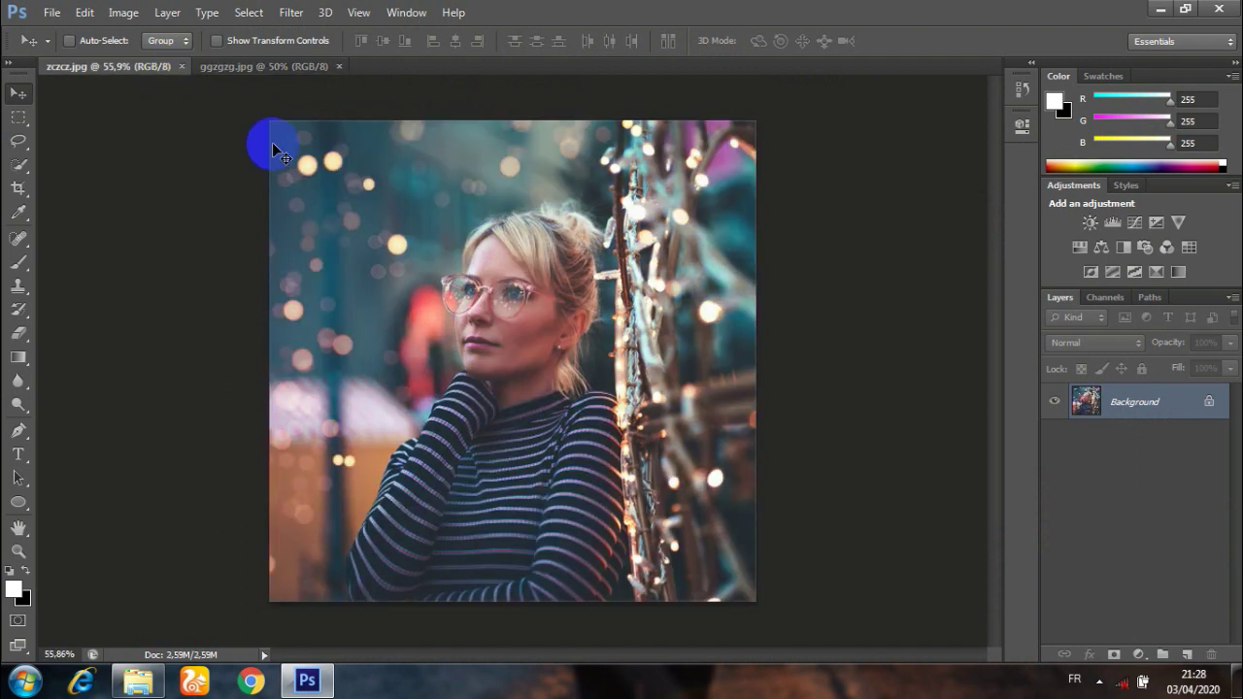
left_click(234, 68)
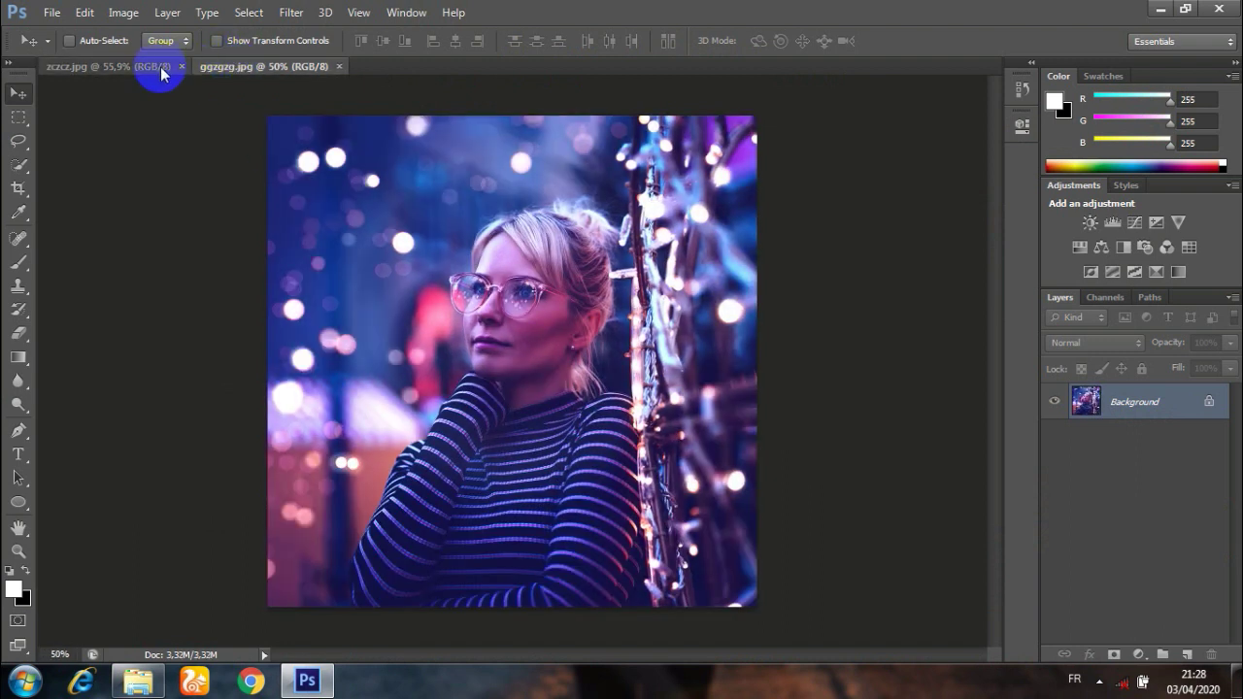
left_click(161, 68)
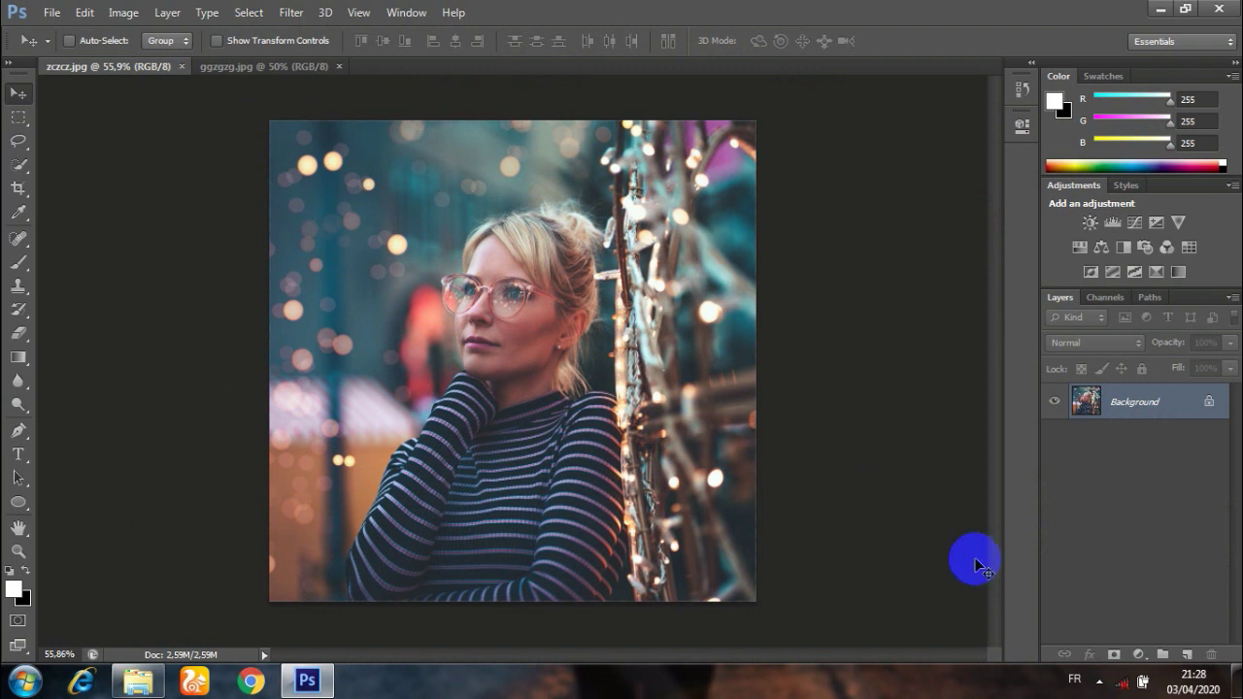
Add a Curves adjustment layer and darken the RGB curve, lowering its white end to about half and bending the midtones down
left_click(1139, 654)
left_click(1130, 362)
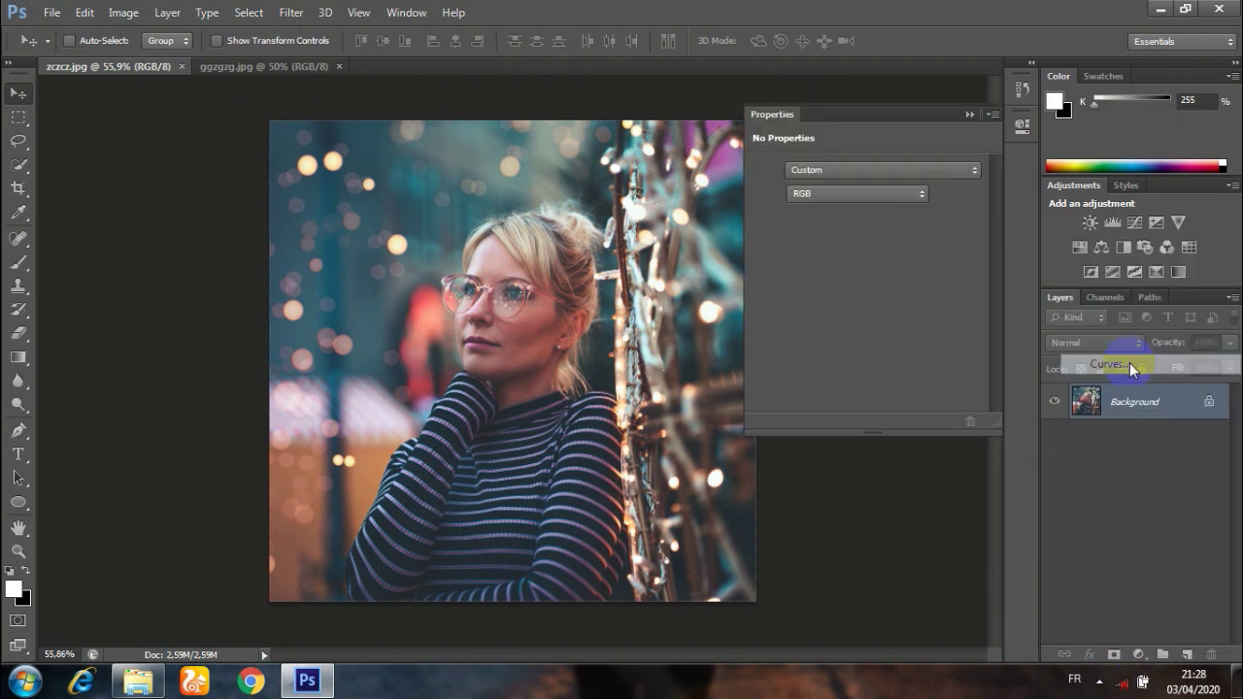
left_click_drag(973, 214, 972, 303)
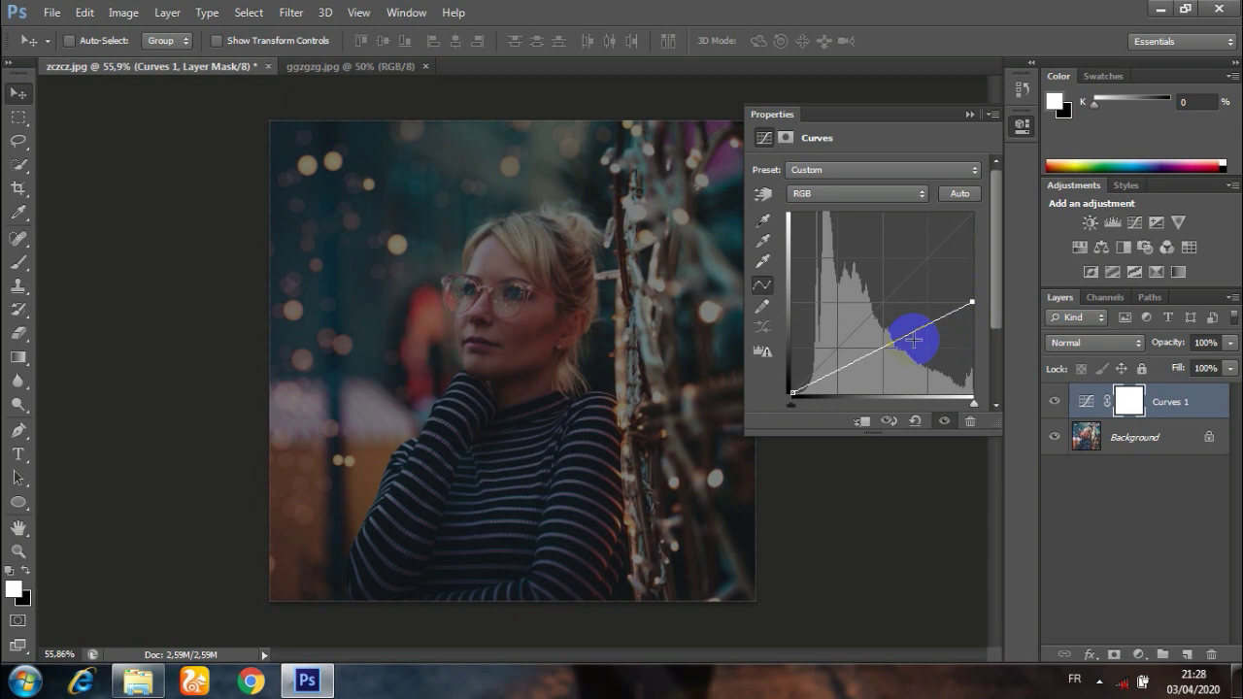
left_click_drag(902, 337, 915, 351)
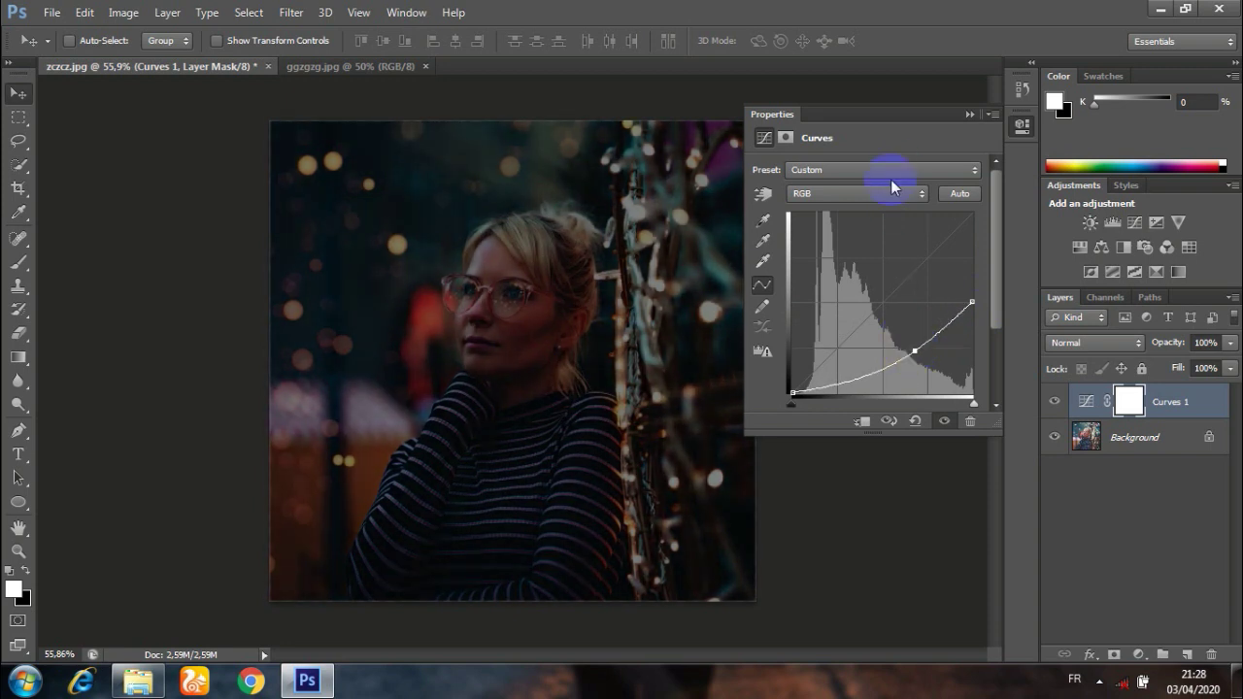
Strengthen the blue in the Blue channel curve by moving its white end slightly inward and raising its black end
left_click(869, 193)
left_click(874, 257)
left_click_drag(972, 216, 948, 213)
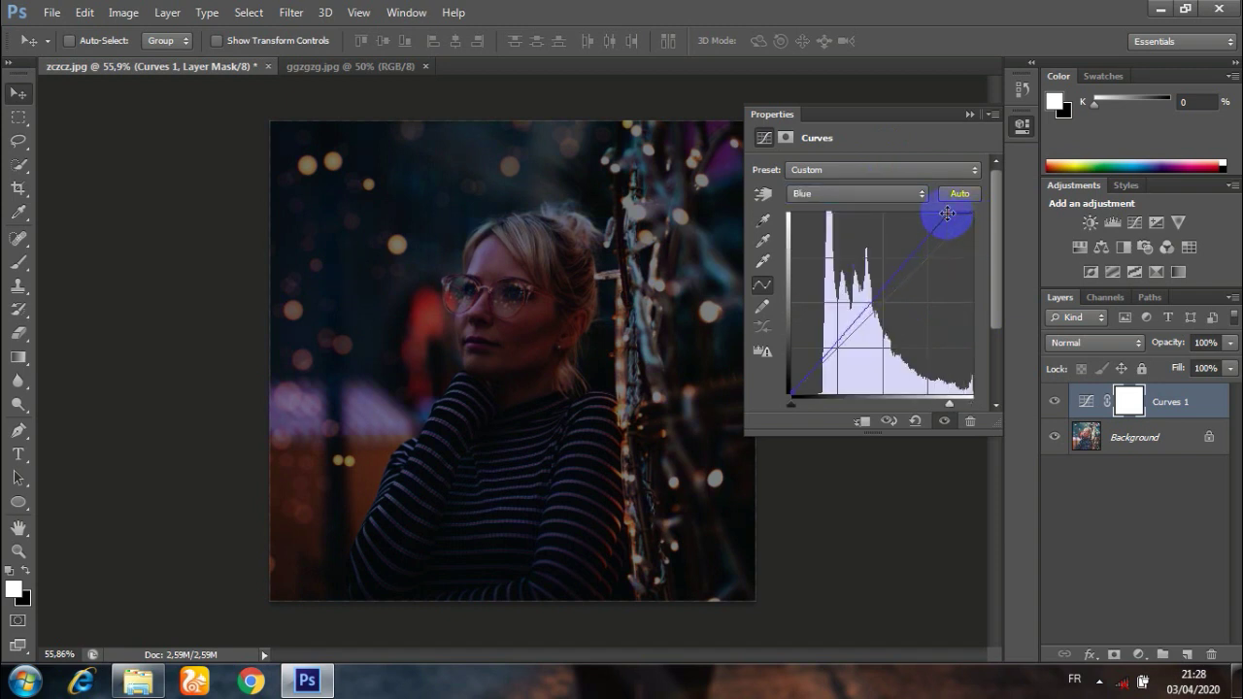
left_click_drag(793, 392, 794, 366)
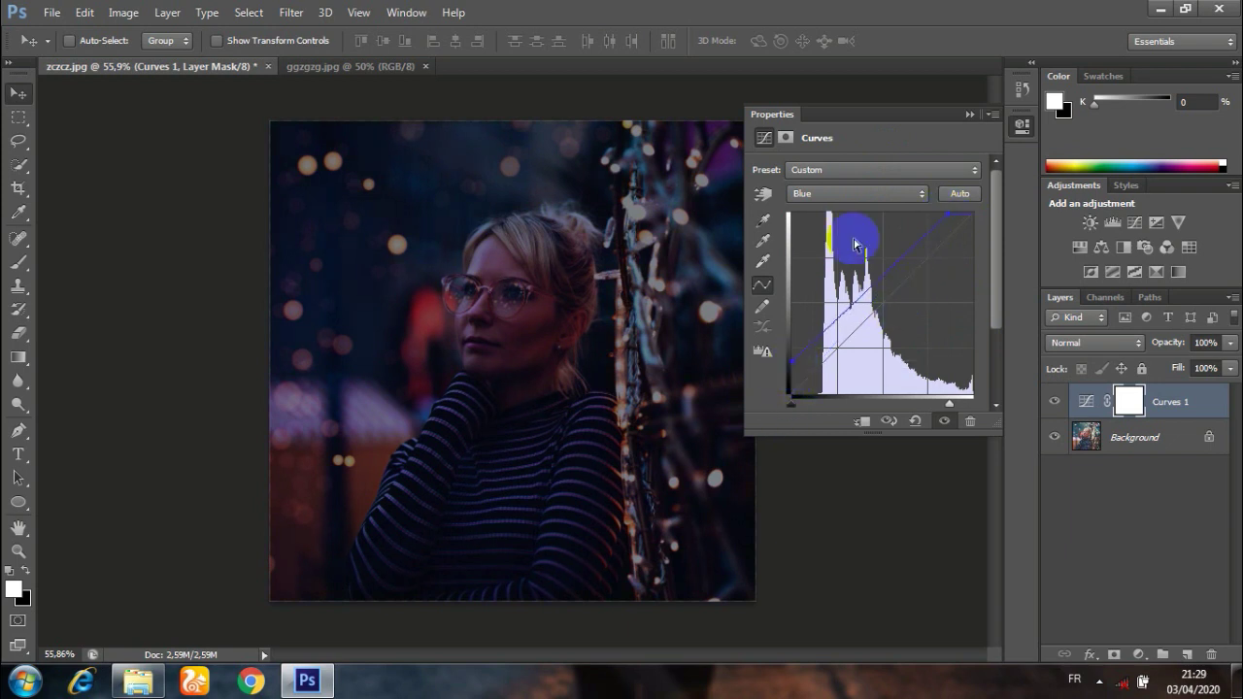
Reduce the red in the highlights by slightly lowering the white end of the Red channel curve
left_click(892, 193)
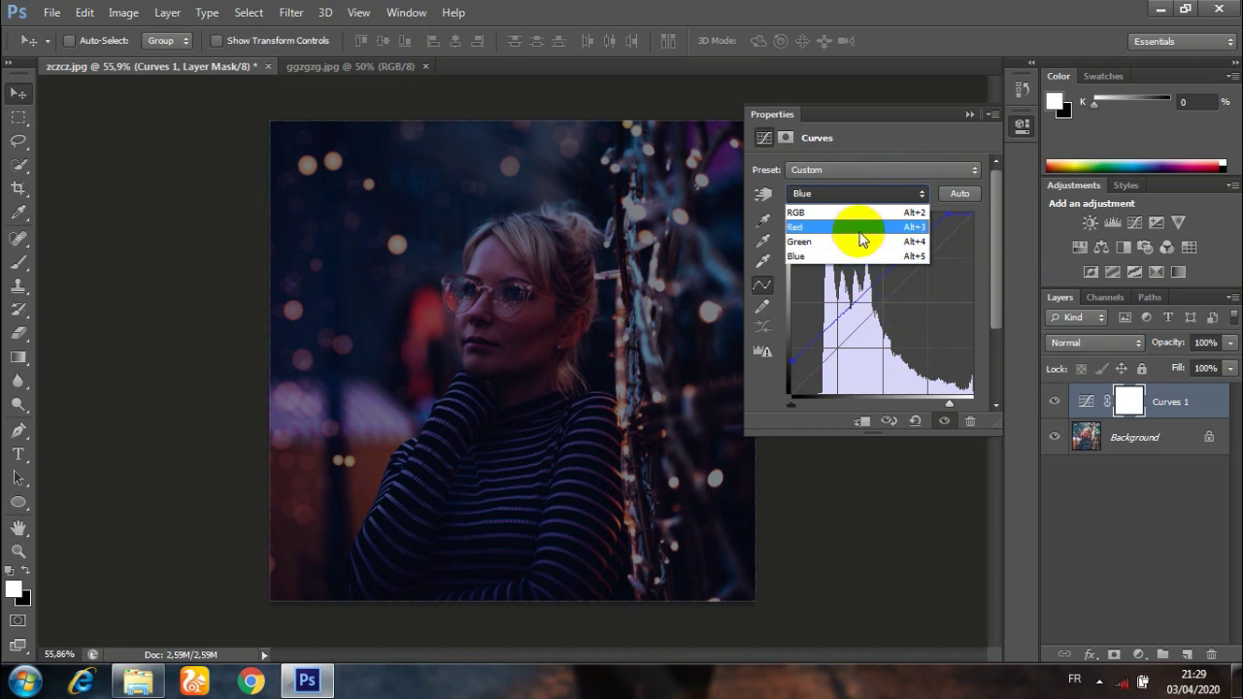
left_click(859, 229)
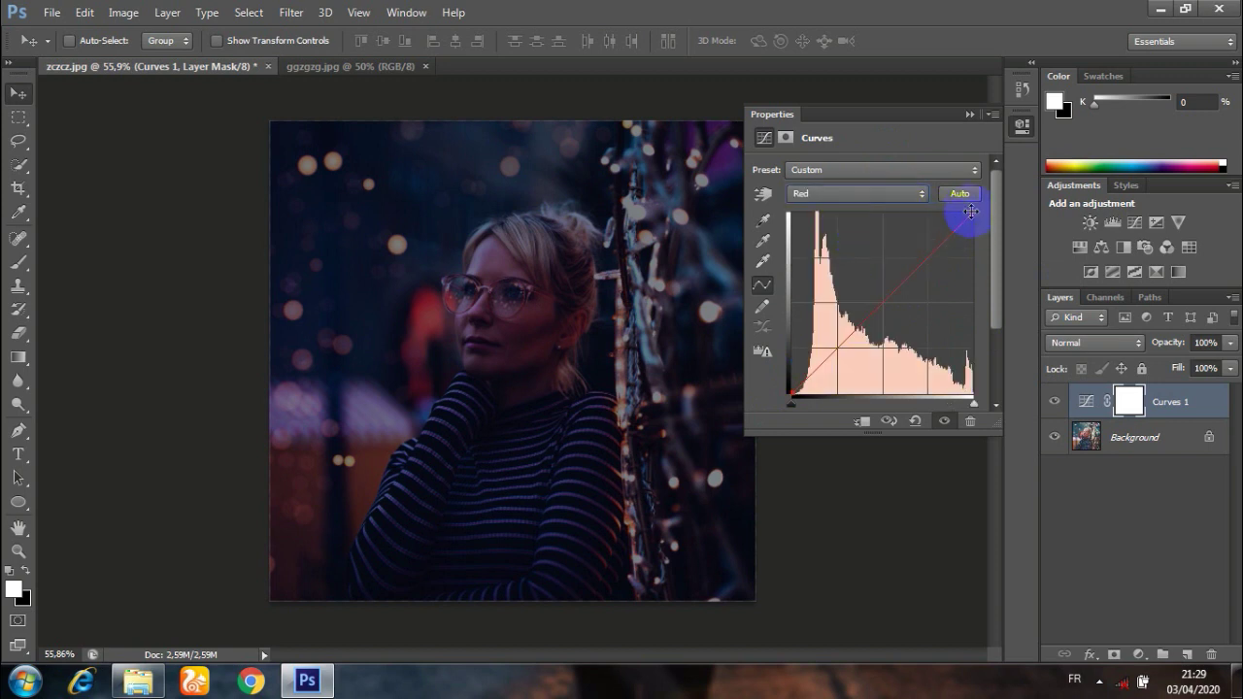
left_click_drag(970, 211, 973, 234)
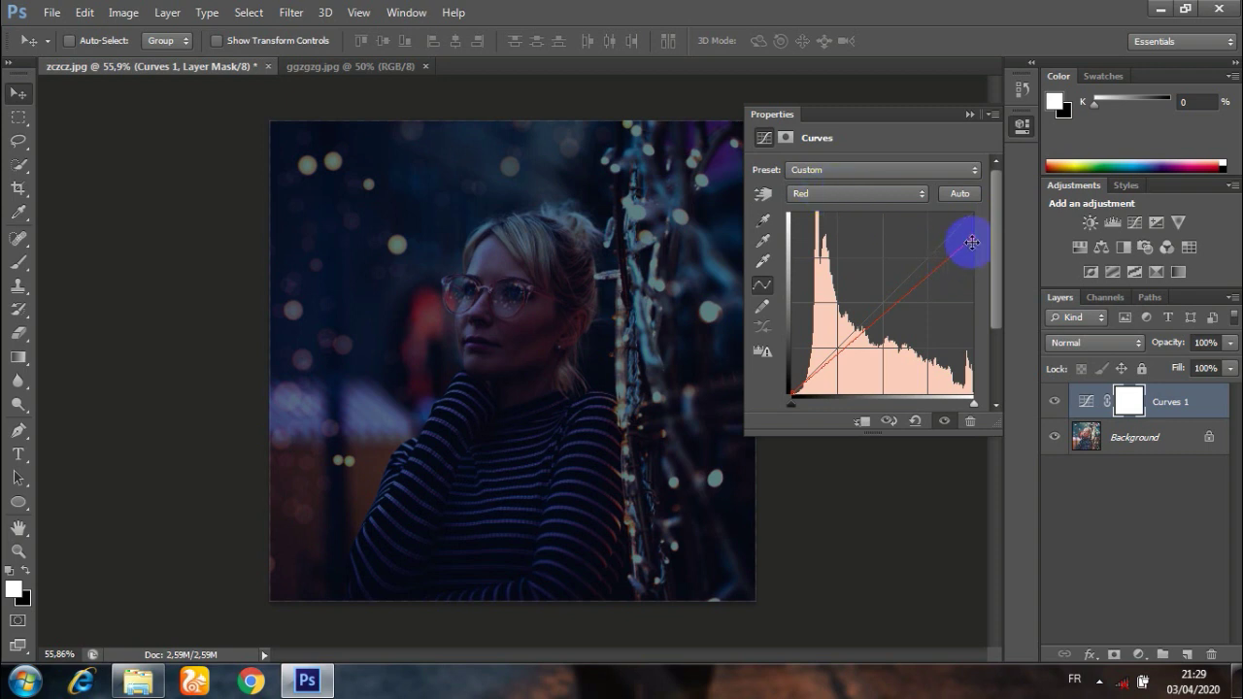
Reduce the green by lowering the Green channel curve's white end and moving its black end slightly inward, and collapse the curve settings
left_click(859, 190)
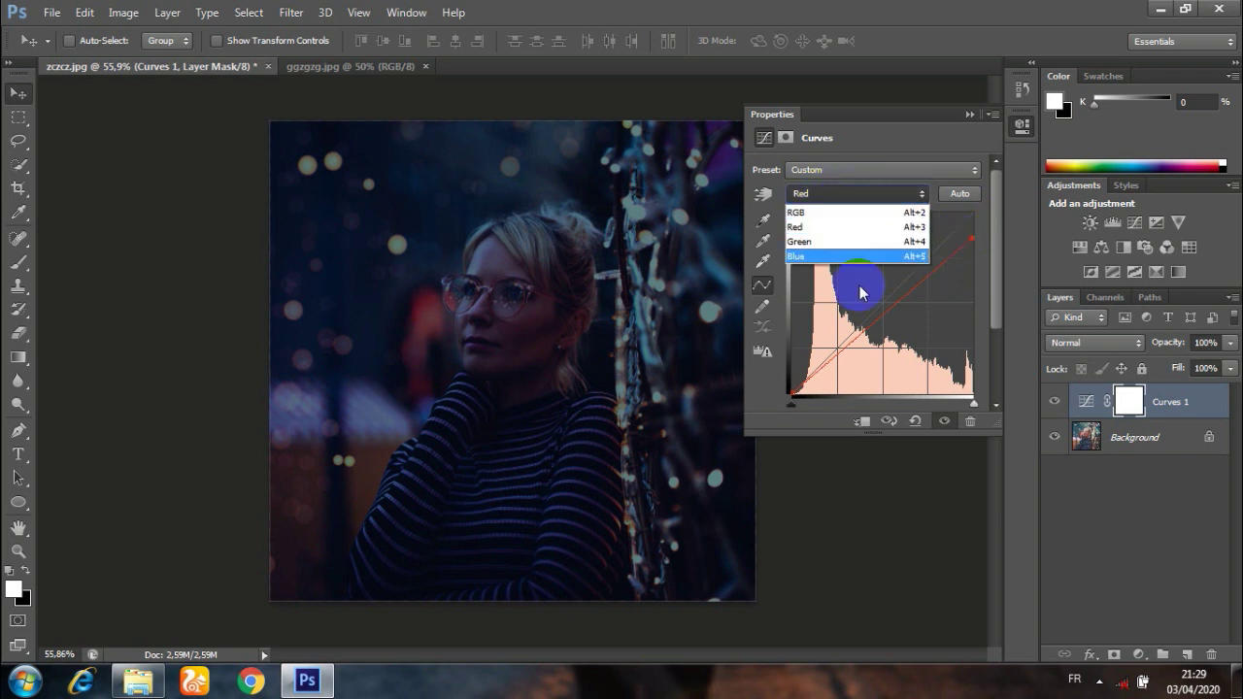
left_click(846, 241)
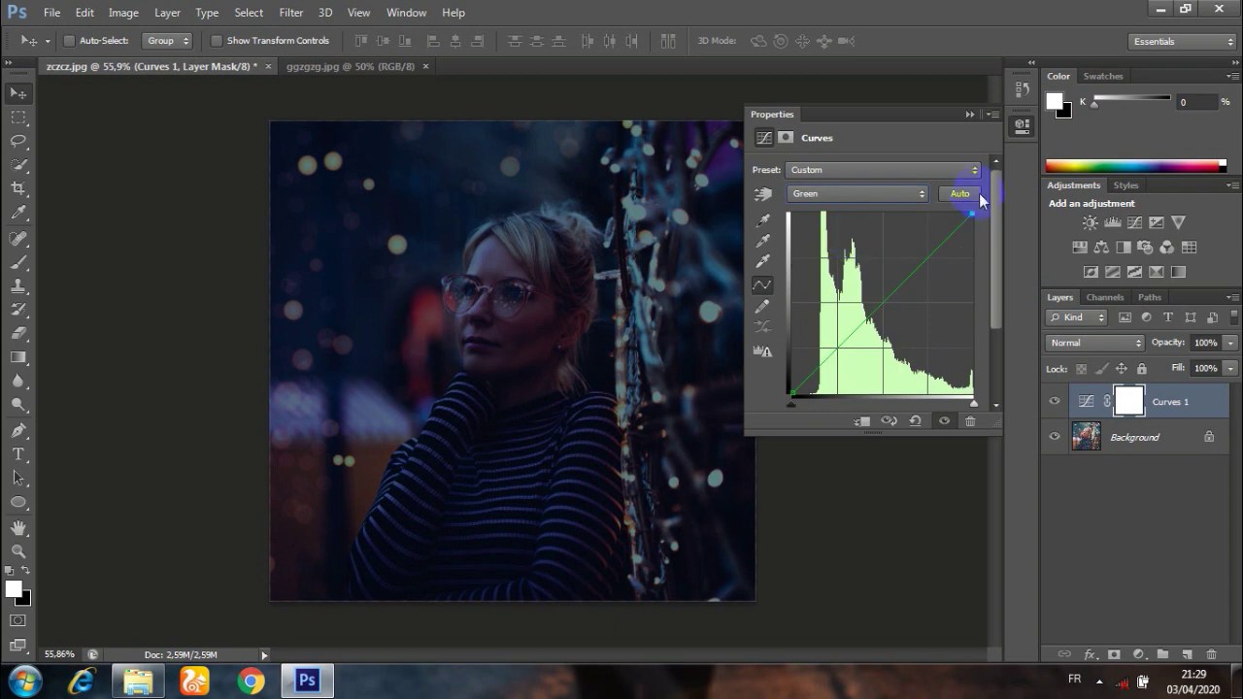
left_click_drag(972, 215, 973, 235)
left_click_drag(791, 393, 804, 392)
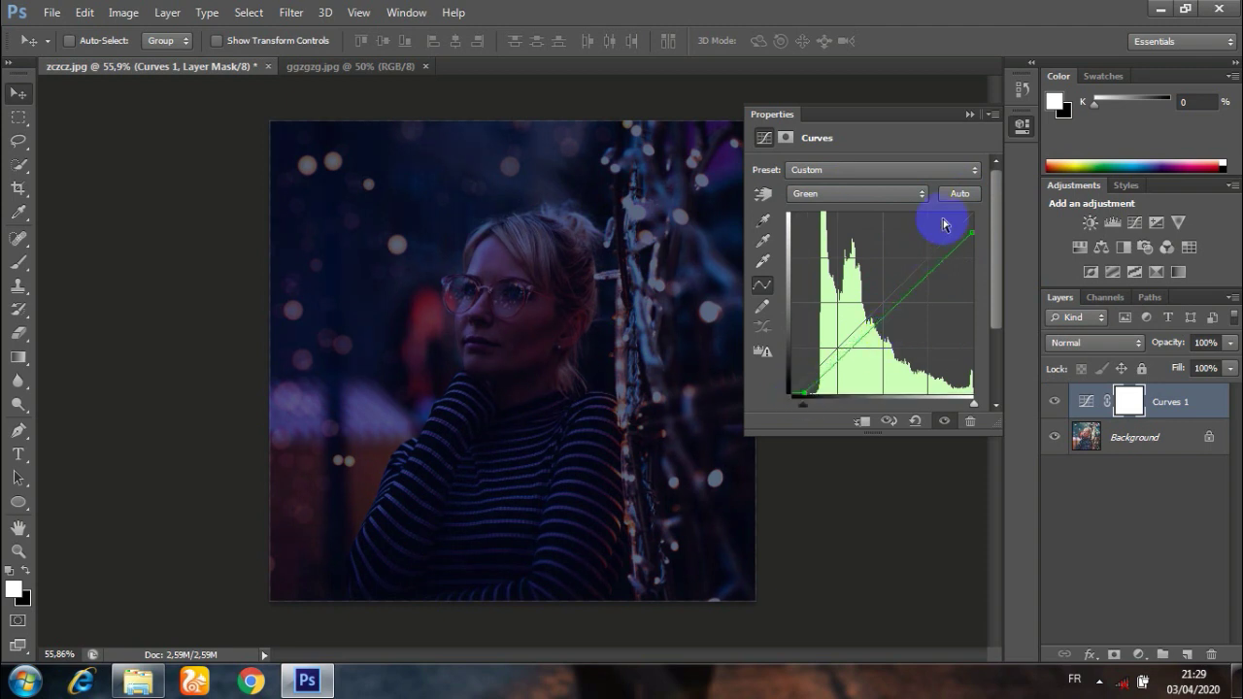
left_click(969, 118)
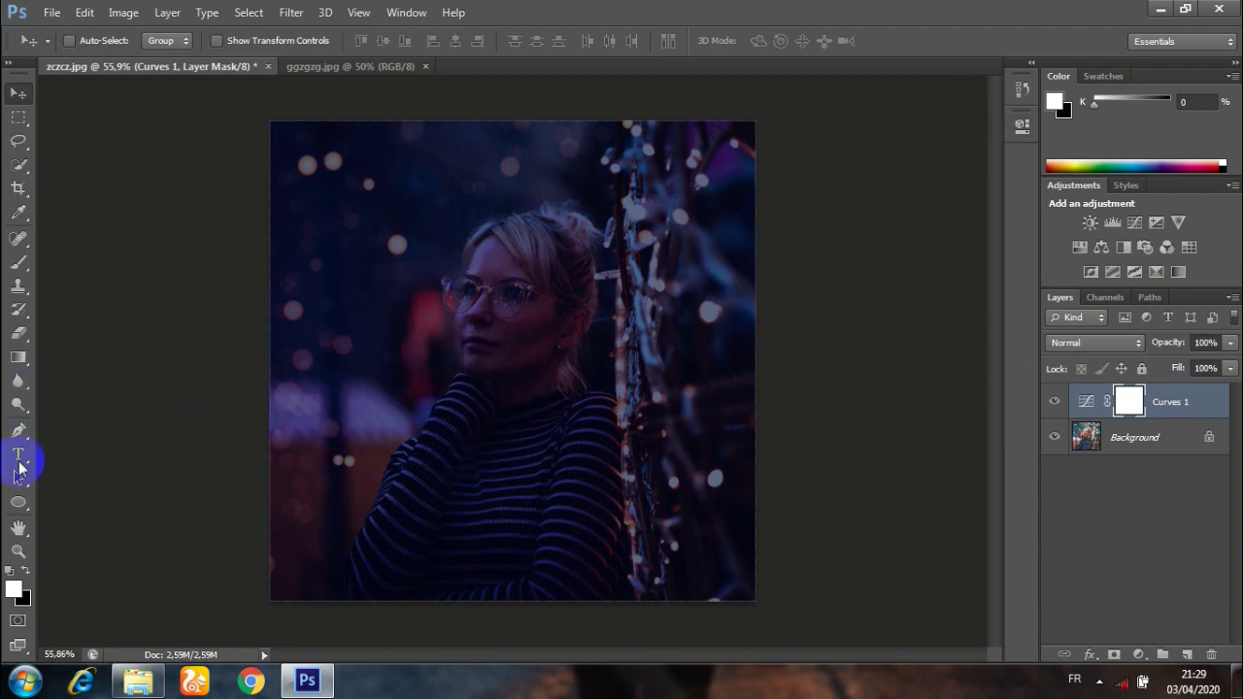
Select the Brush tool, keep its flow at 10% and set the brush size to 25 px
left_click(19, 262)
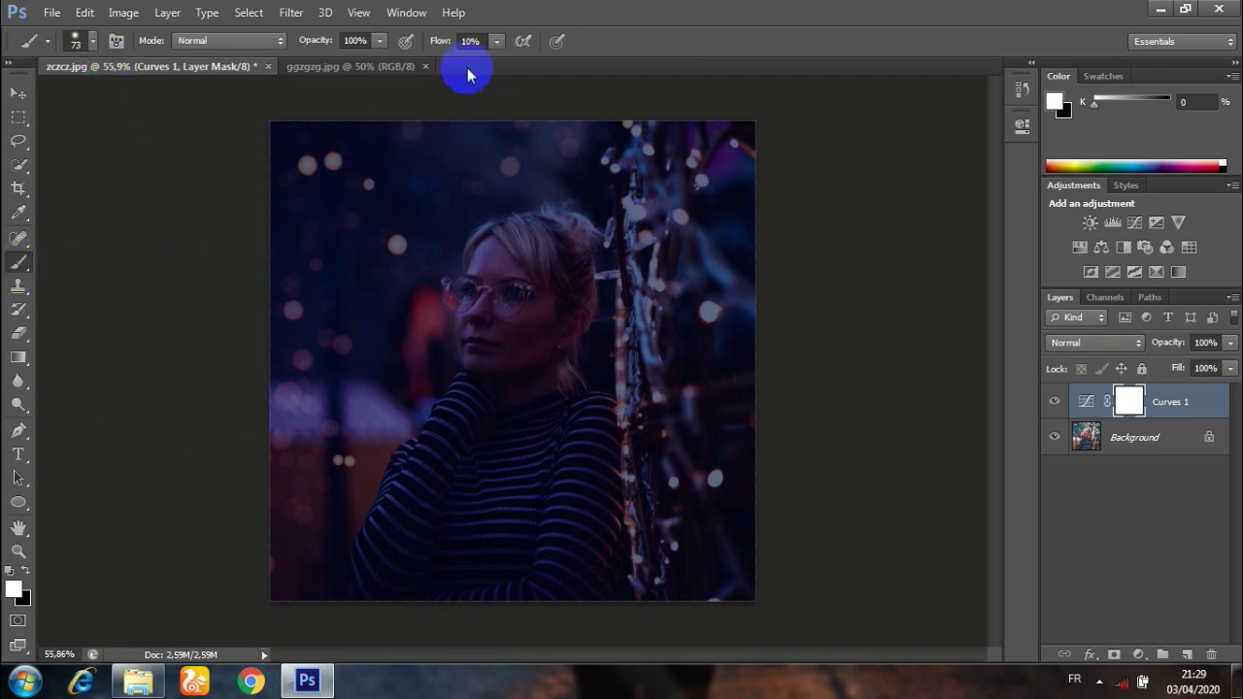
left_click(496, 41)
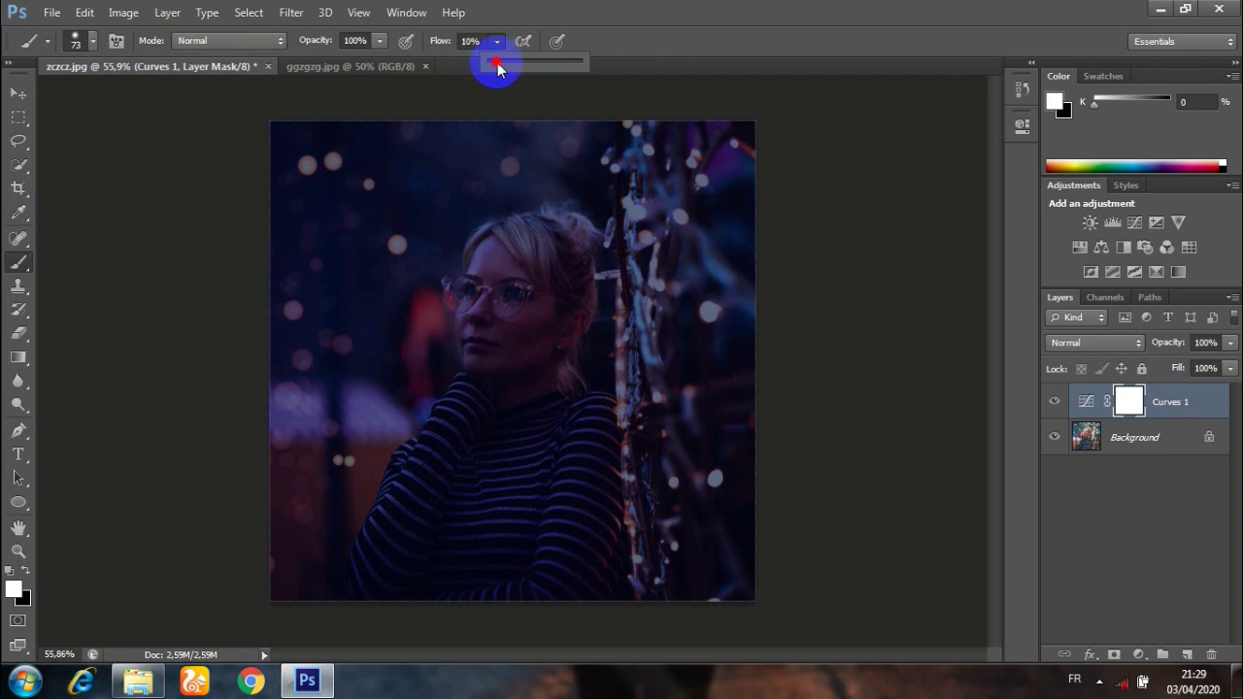
left_click(497, 41)
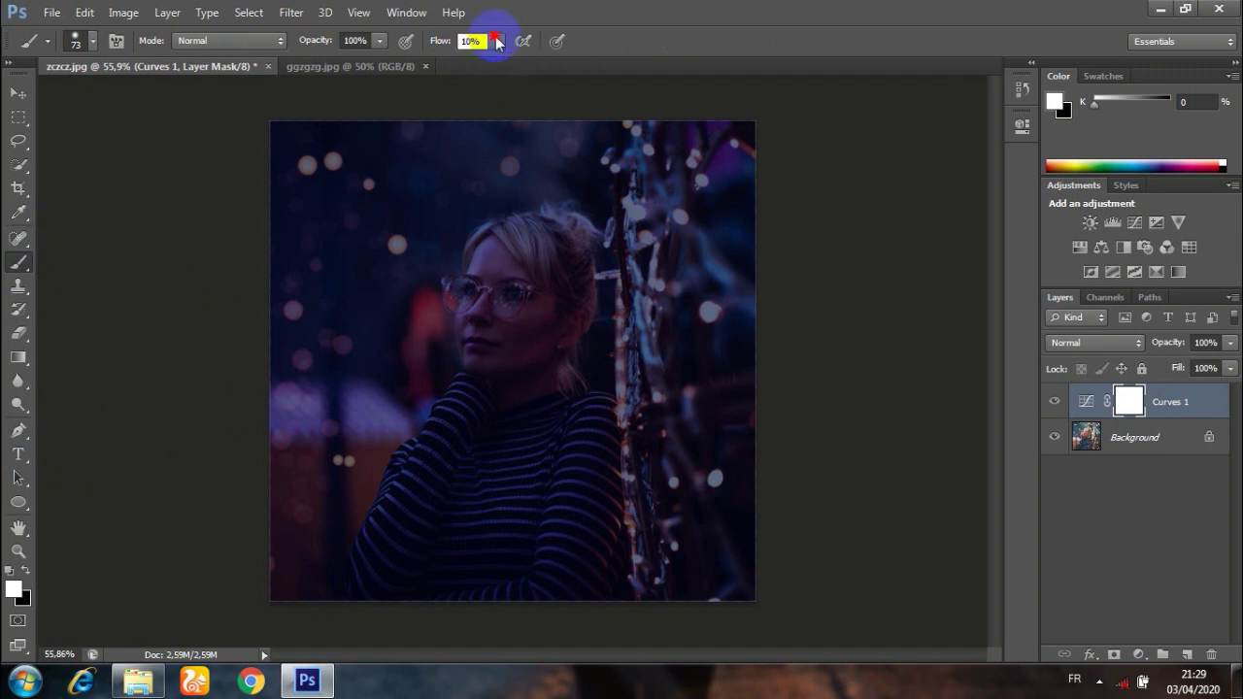
left_click(134, 108)
left_click(95, 45)
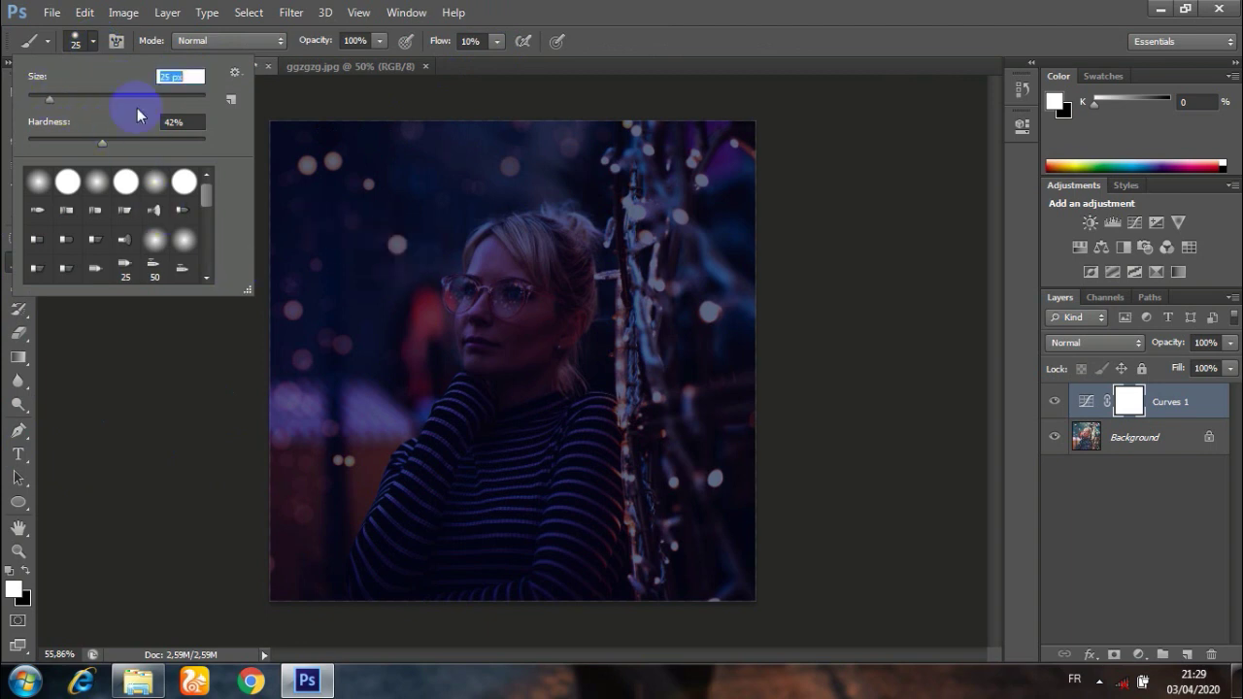
left_click(95, 45)
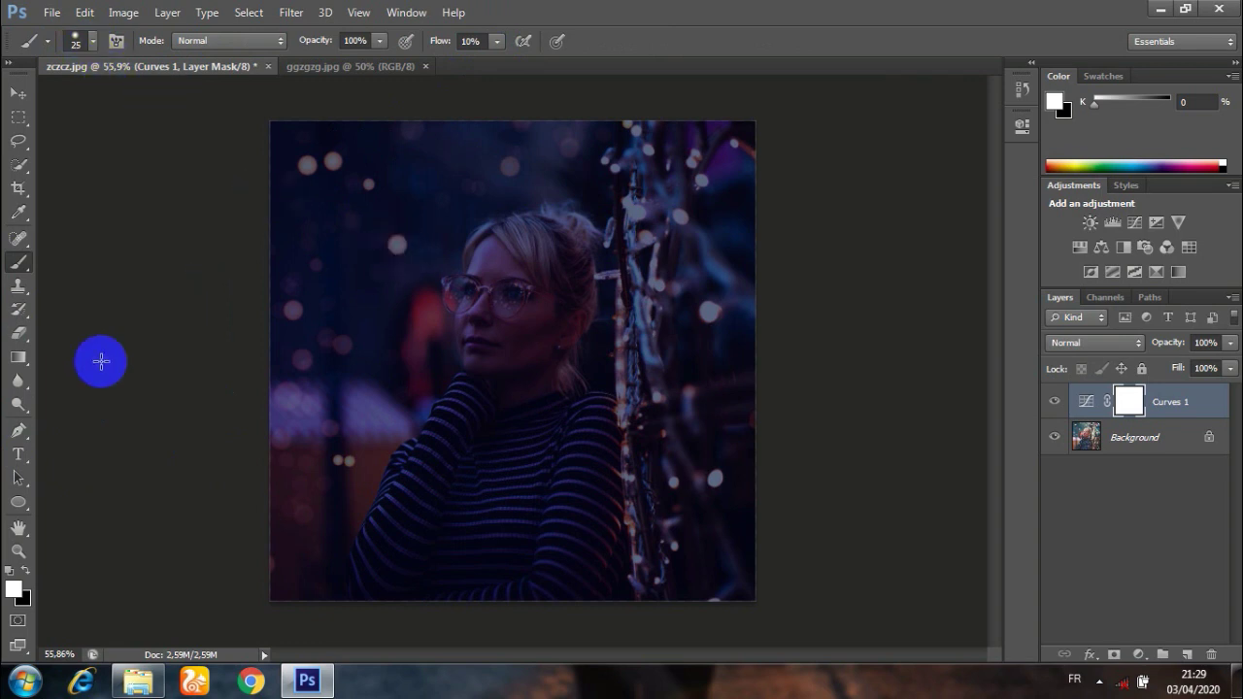
Make black the foreground colour and brush over the bokeh light beside the woman's head on the Curves layer mask
left_click(18, 404)
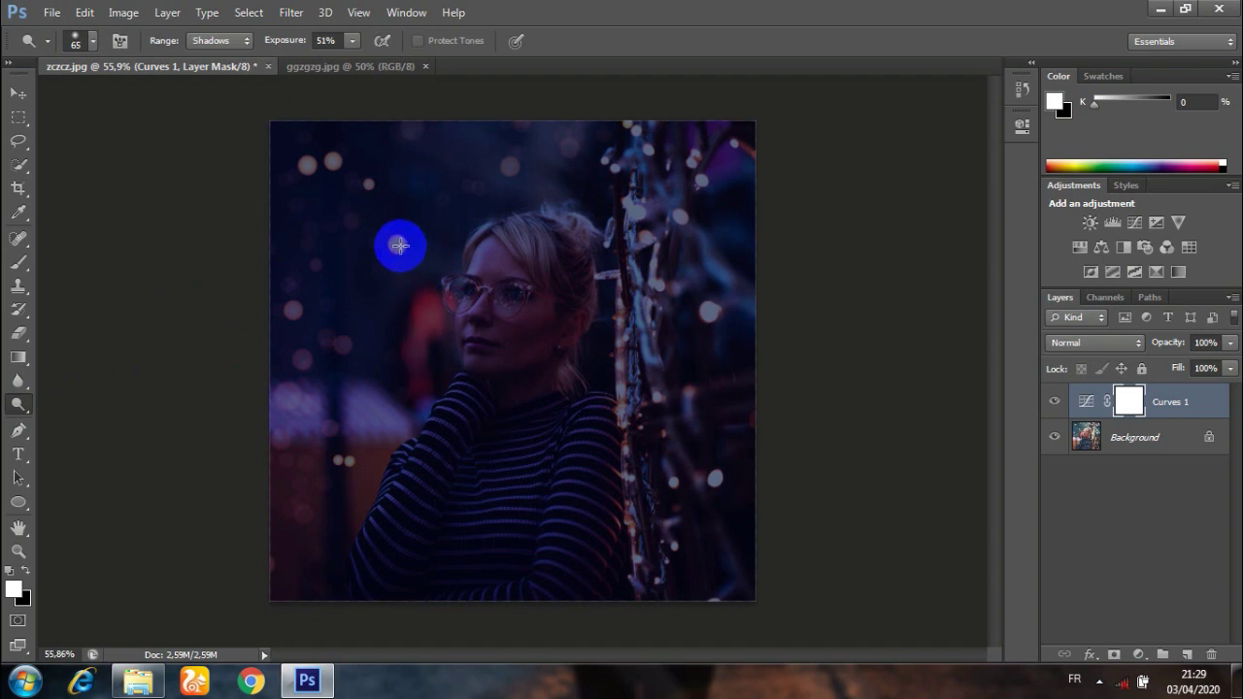
key("c")
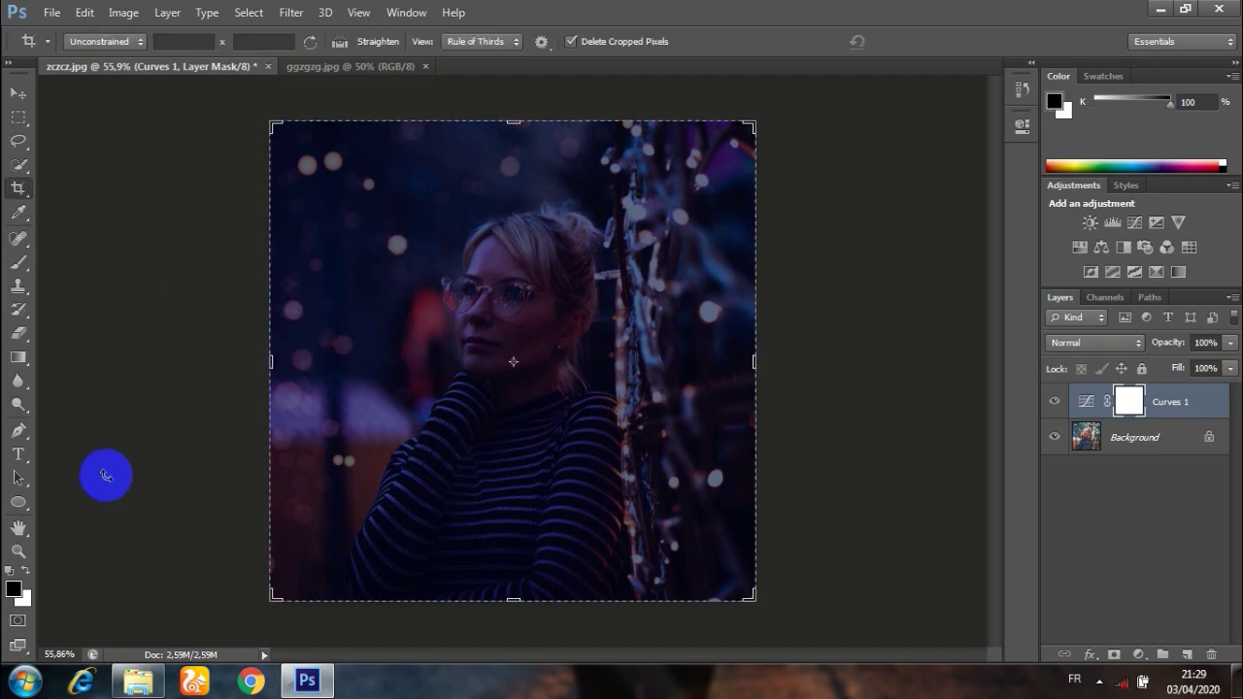
left_click(27, 99)
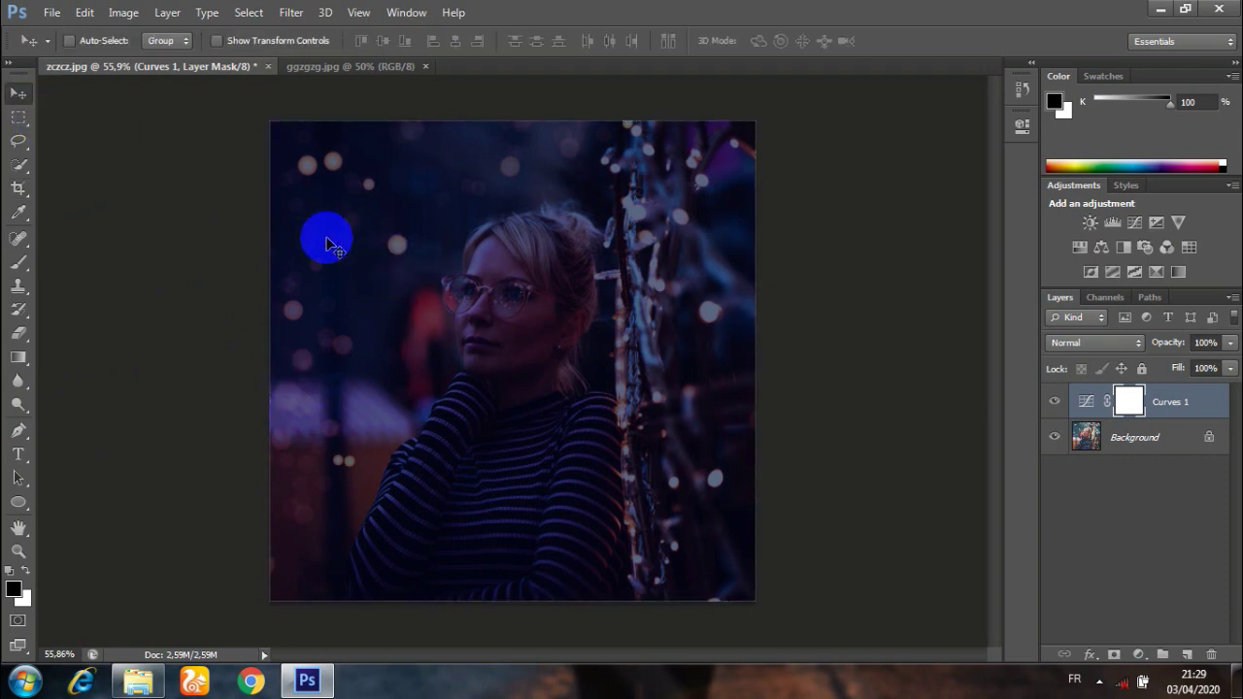
left_click(18, 262)
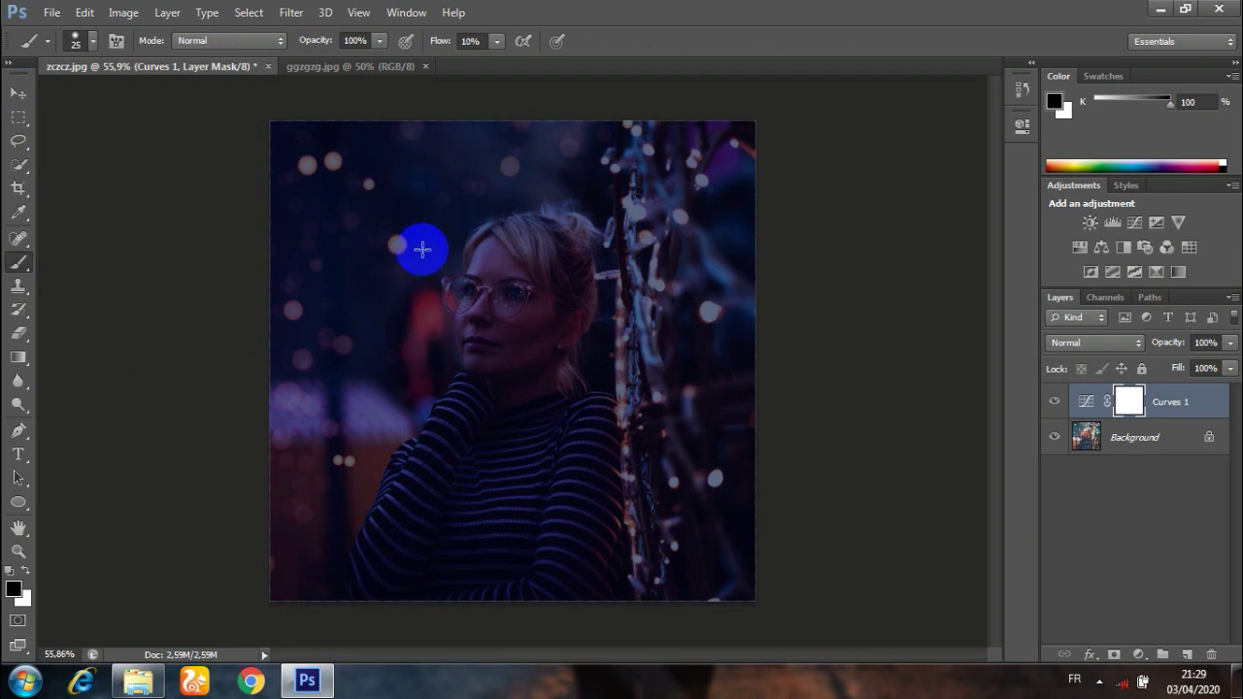
mouse_move(397, 245)
left_mouse_down()
mouse_move(411, 244)
mouse_move(398, 247)
left_mouse_up()
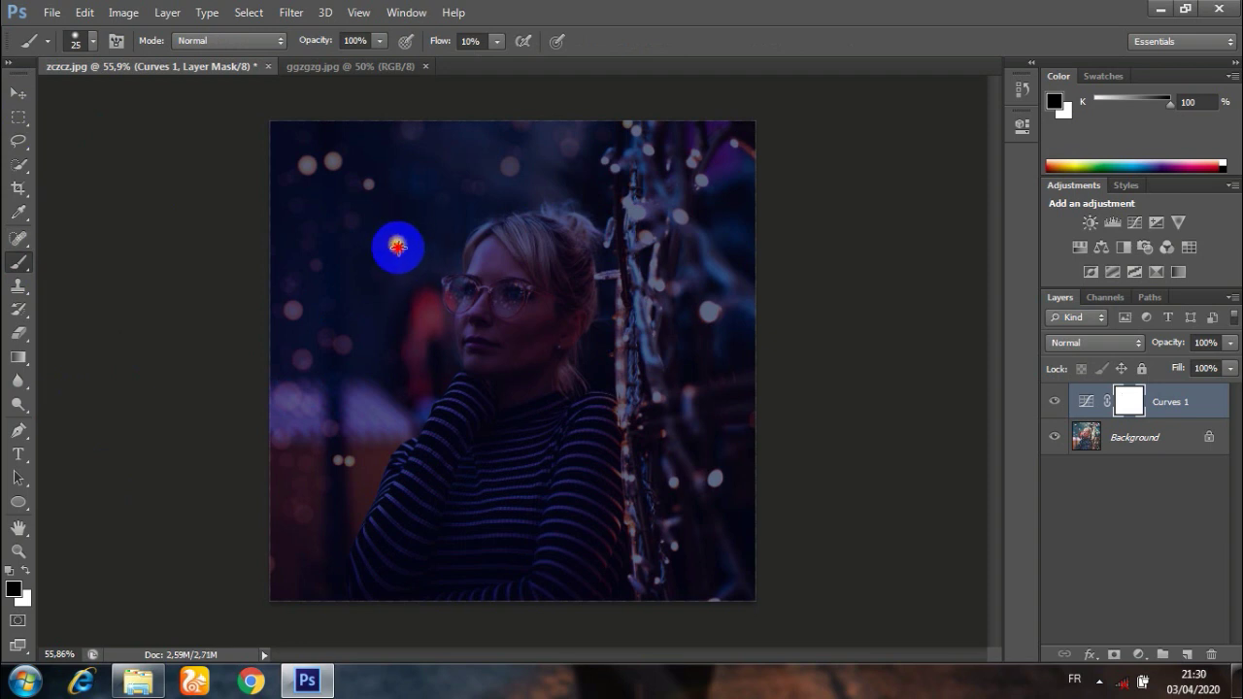
Choose a soft round brush with 0% hardness and a 37 px size, and dab the same bokeh light on the mask
left_click(94, 43)
left_click(101, 175)
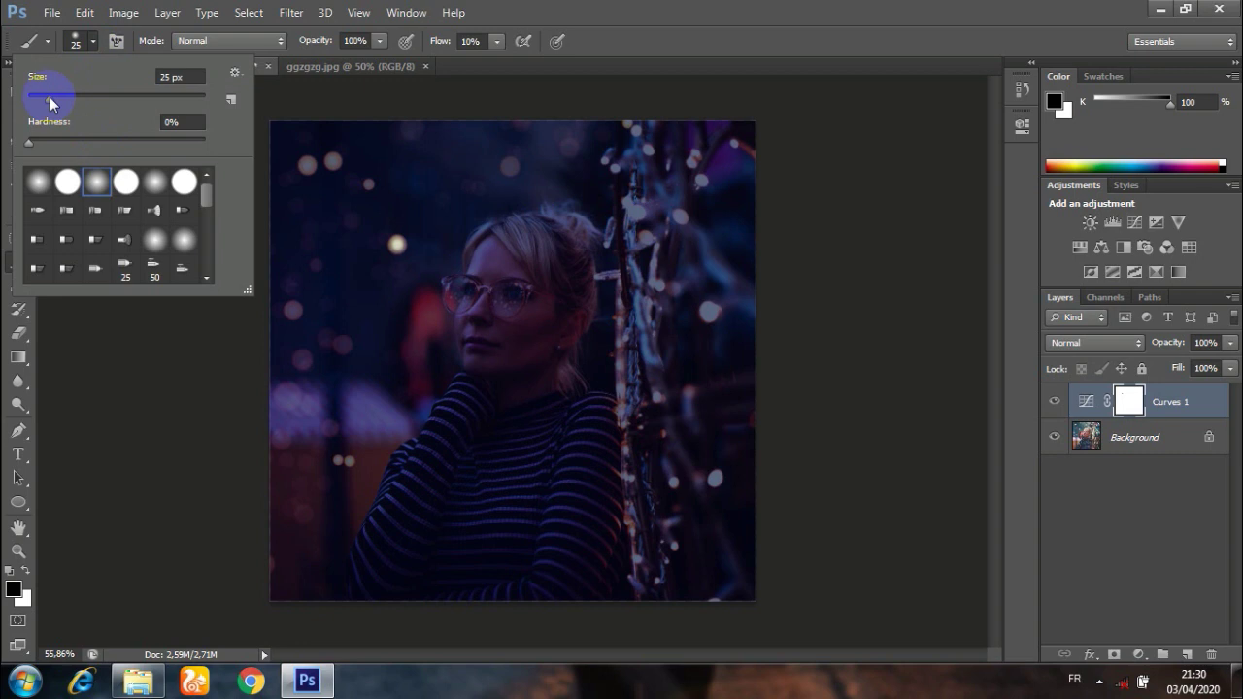
left_click_drag(58, 103, 61, 99)
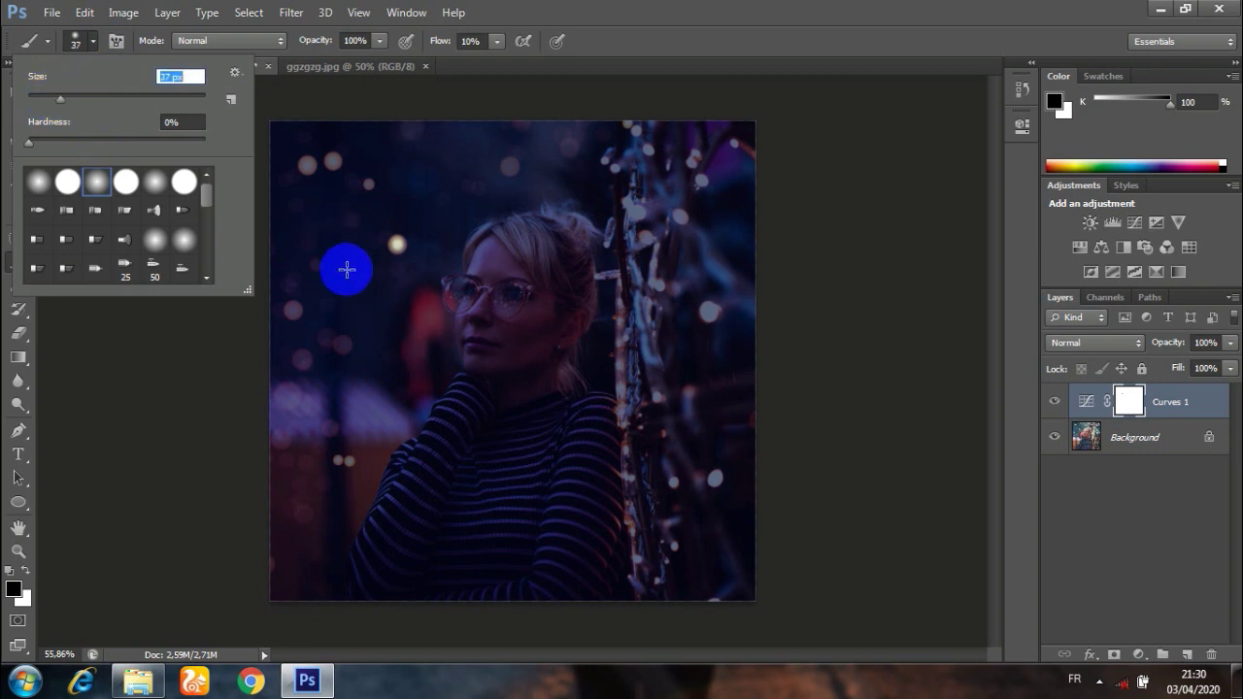
left_click(76, 39)
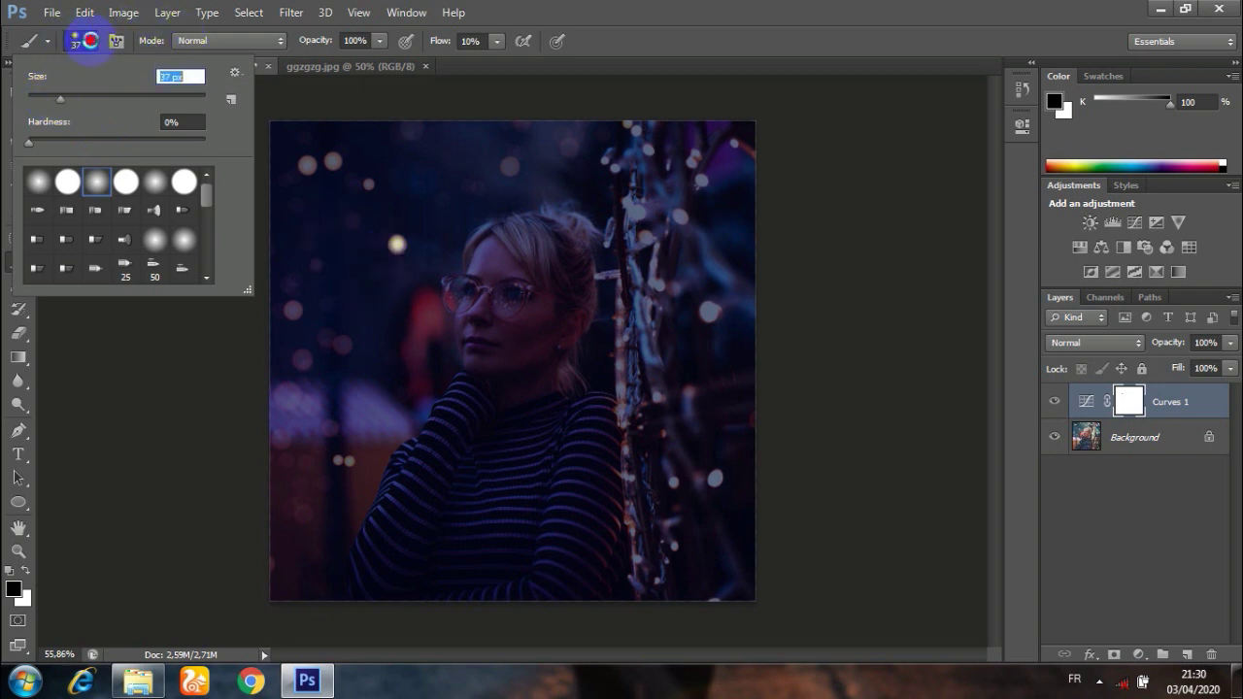
left_click(593, 277)
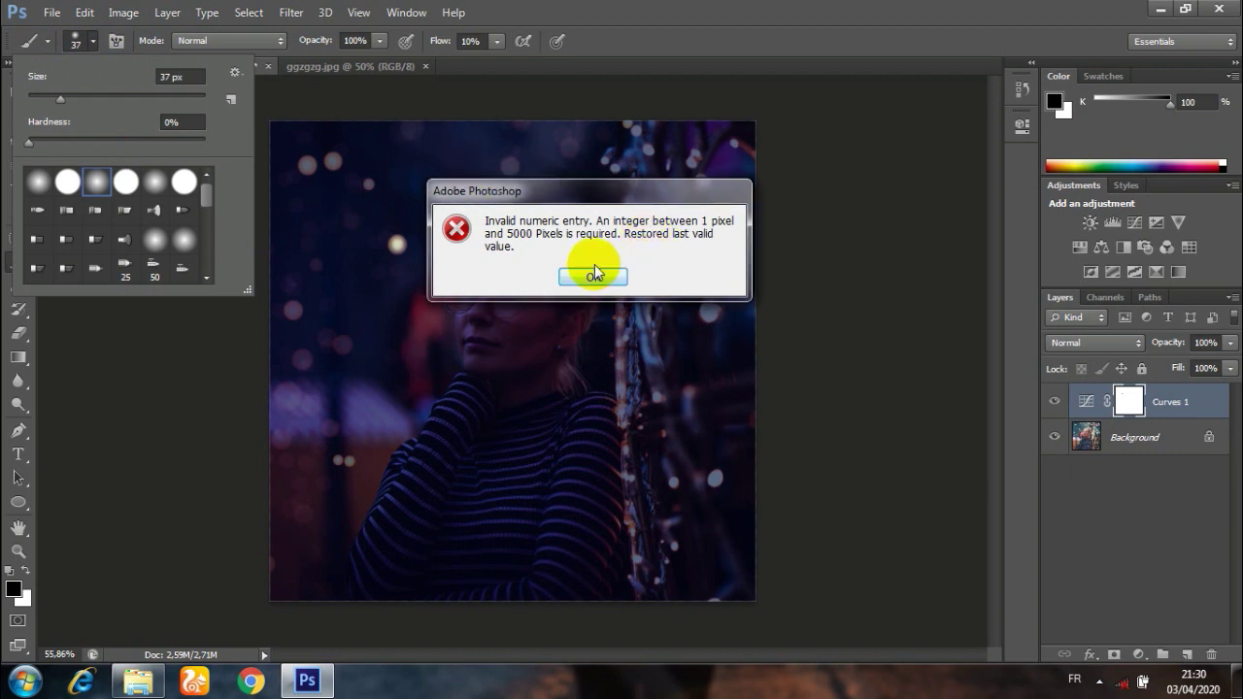
left_click(397, 249)
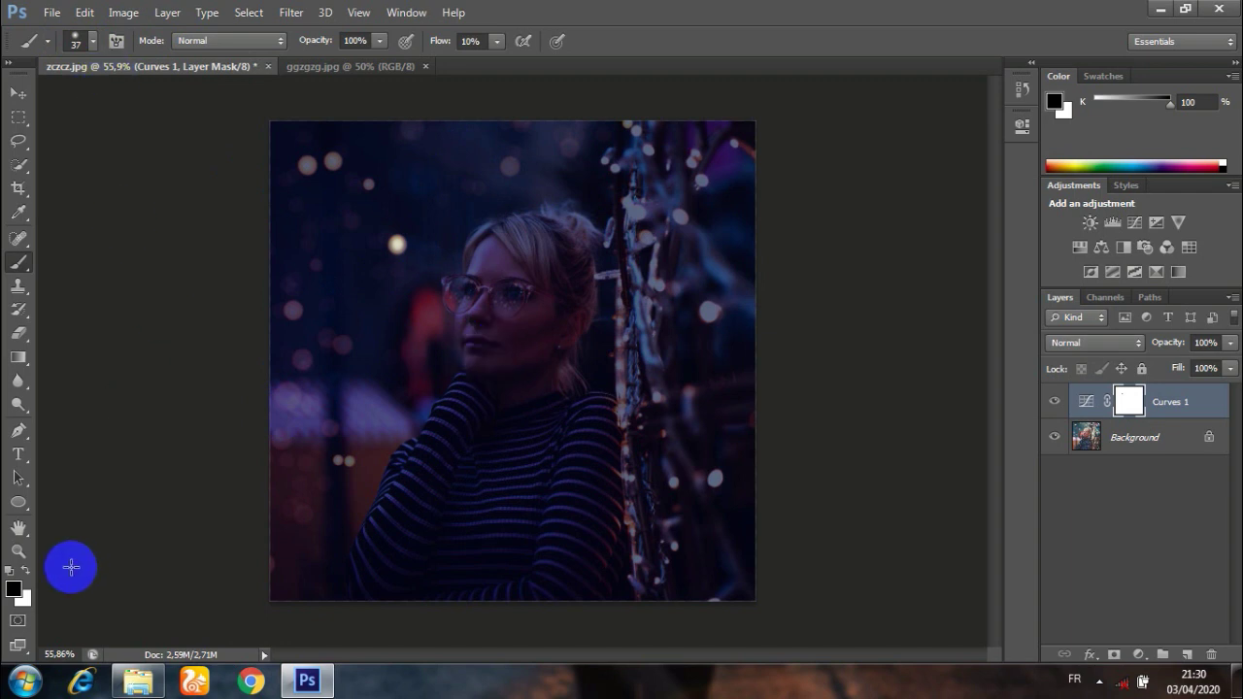
Brush black over the bright bokeh light beside the woman's forehead on the Curves 1 mask, using the 37 px brush
left_click(21, 553)
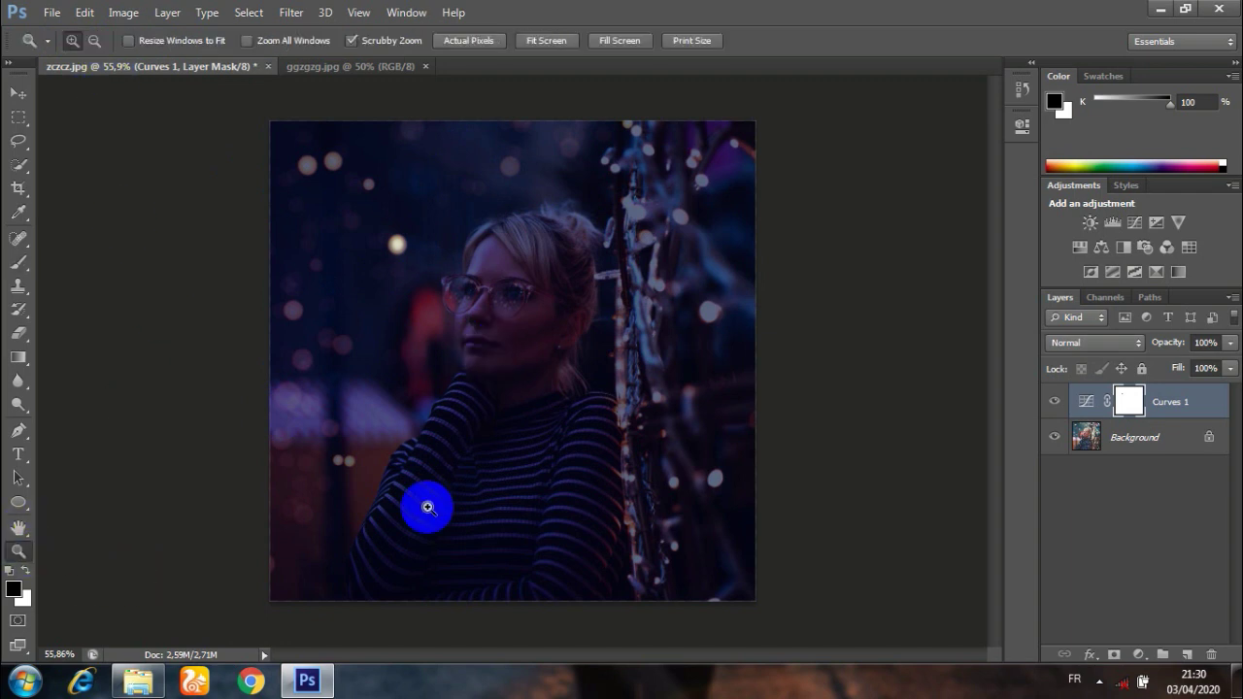
left_click_drag(497, 365, 549, 242)
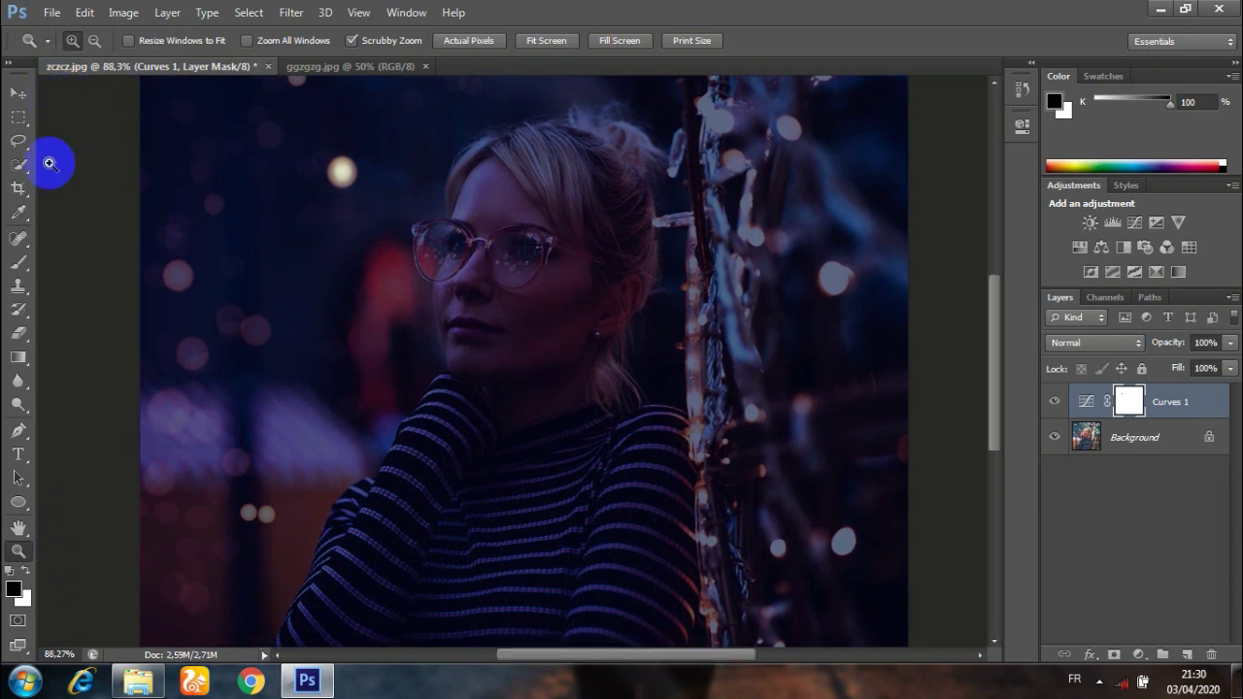
left_click(20, 267)
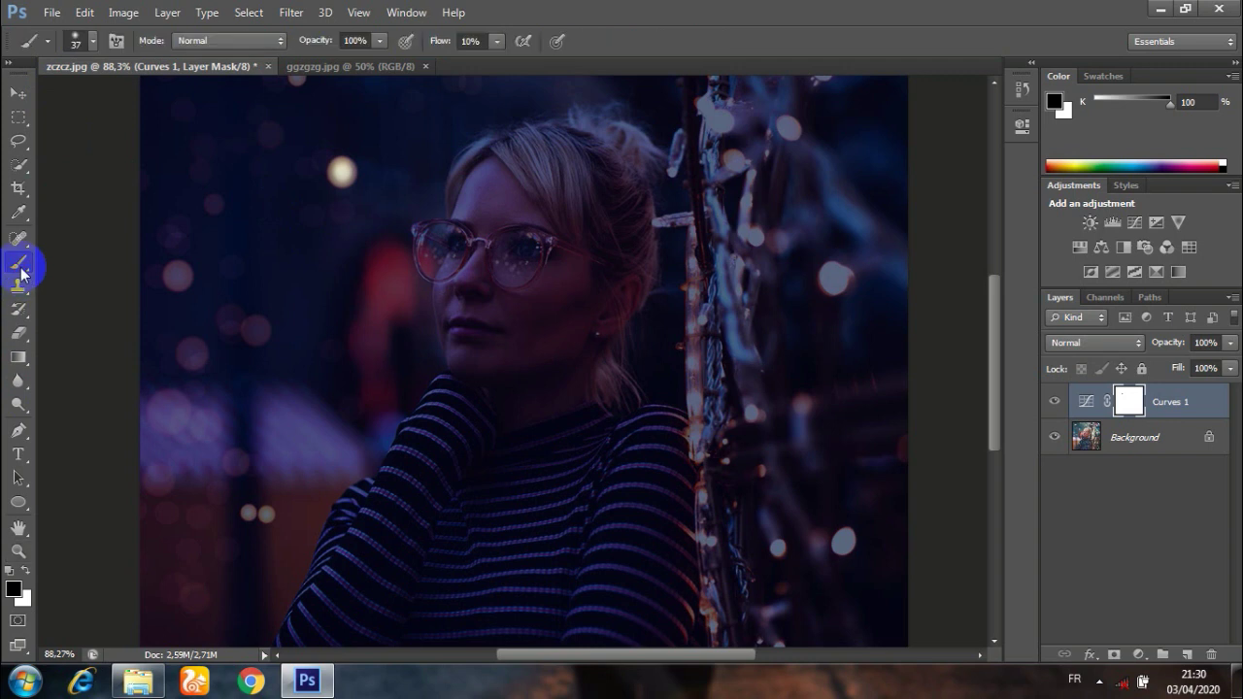
left_click(344, 183)
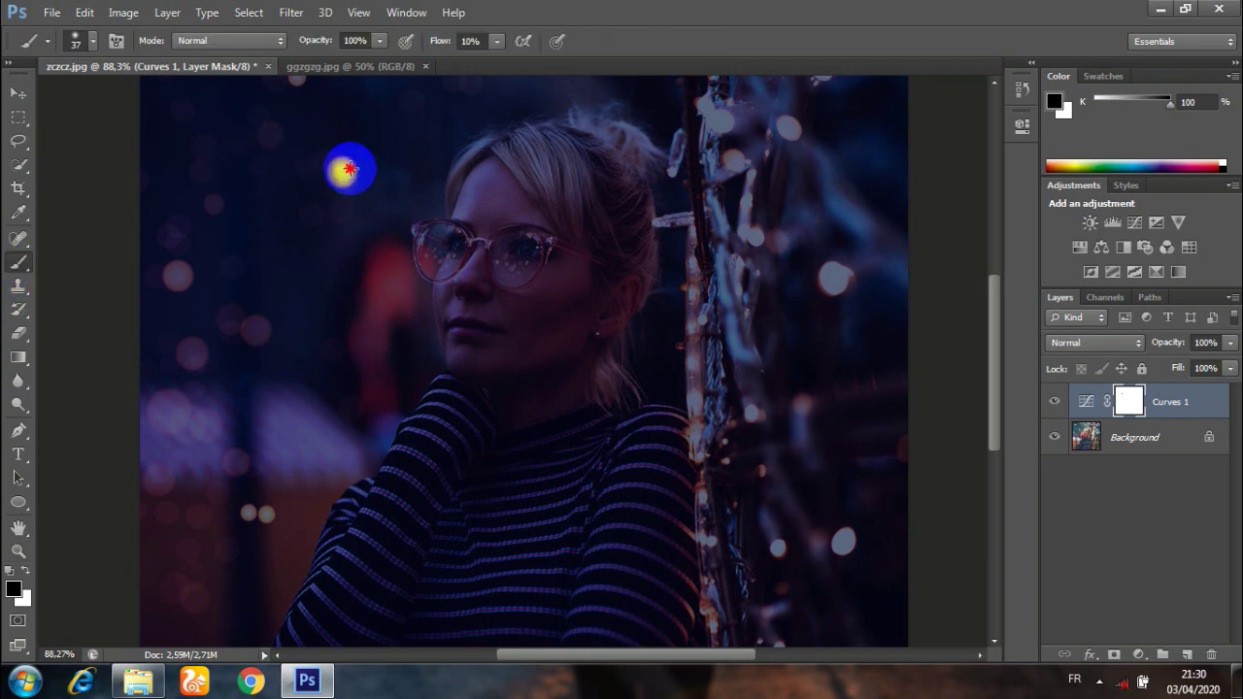
left_click(341, 167)
left_click_drag(341, 167, 340, 168)
Brush over the large bokeh light behind the woman, the two lights below it and the light on the upper branches
left_click_drag(835, 286, 832, 280)
mouse_move(841, 543)
left_mouse_down()
mouse_move(832, 535)
mouse_move(838, 544)
mouse_move(846, 530)
mouse_move(843, 550)
mouse_move(841, 535)
mouse_move(777, 550)
left_mouse_up()
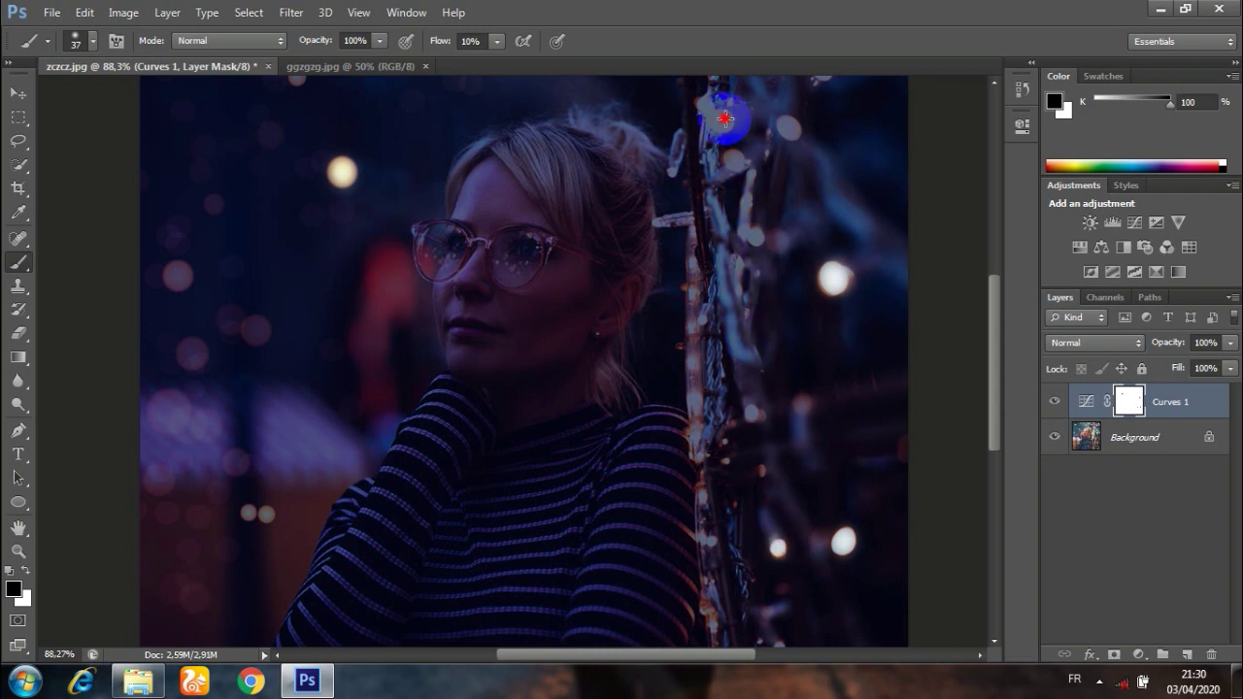
left_click_drag(728, 121, 707, 115)
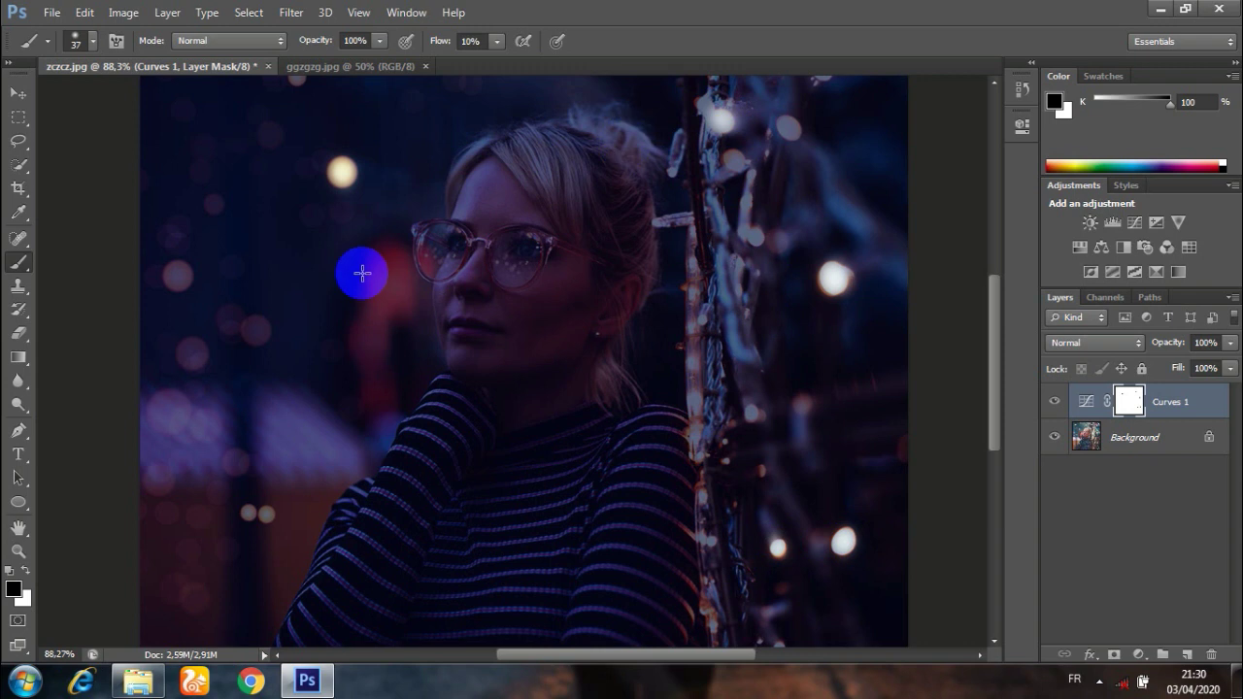
Restore the bokeh light just above the purple area on the mask, enlarging the brush to 60 px
left_click_drag(192, 327, 192, 346)
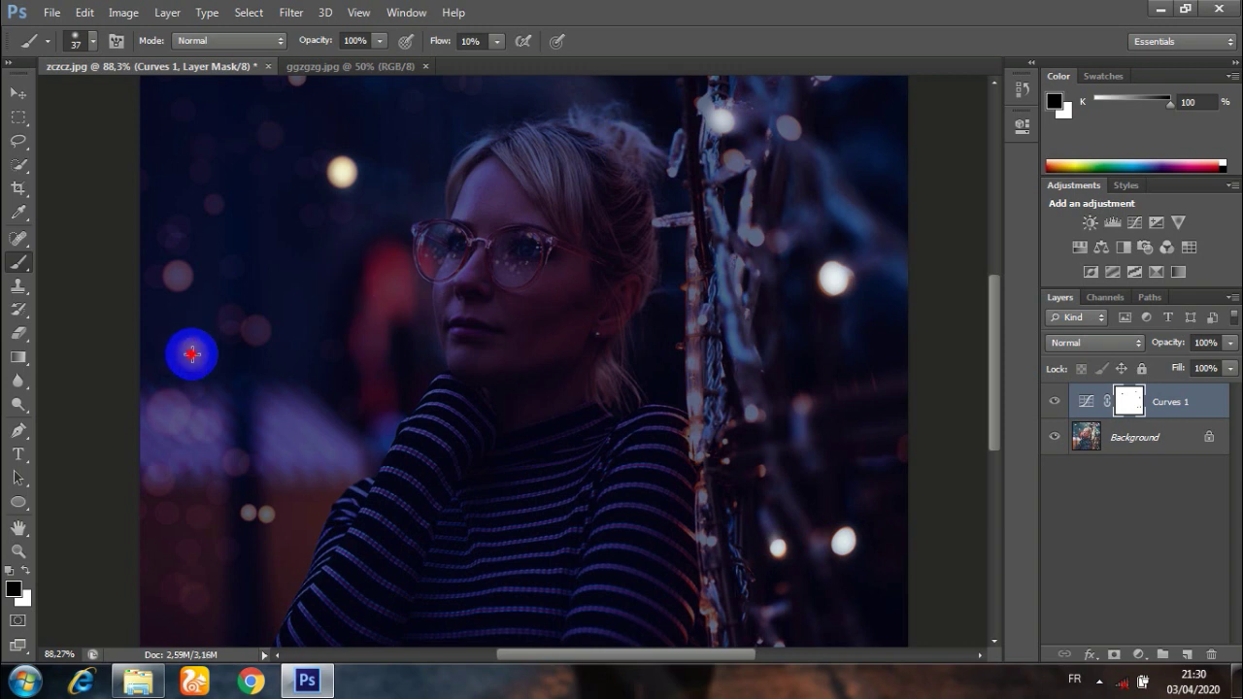
left_click(89, 46)
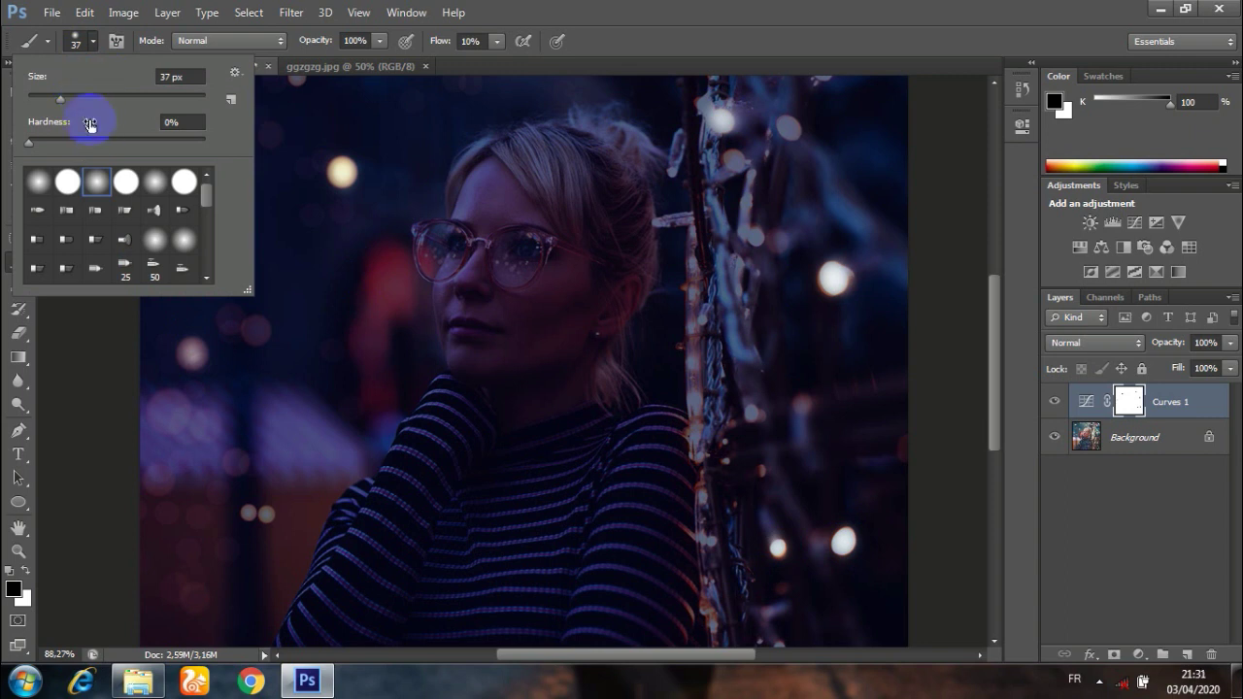
left_click(190, 350)
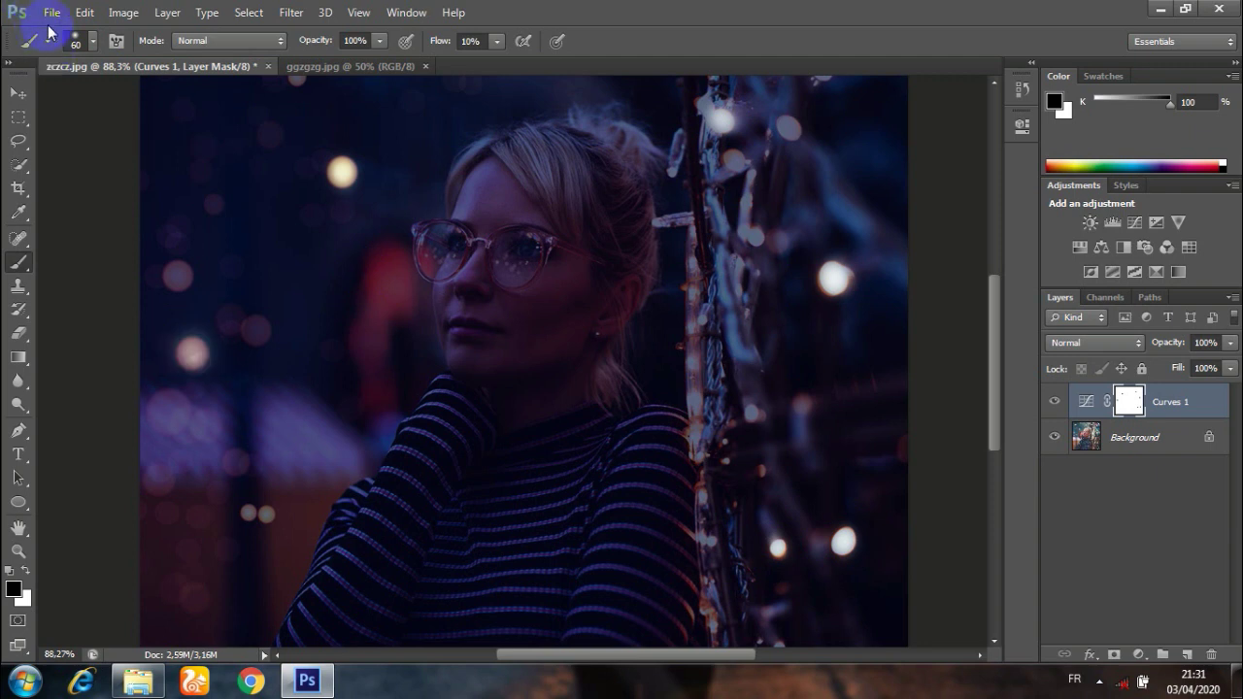
Set the brush size to 31 px and brush over the two neighbouring bokeh lights and the small pair near the elbow
left_click(94, 43)
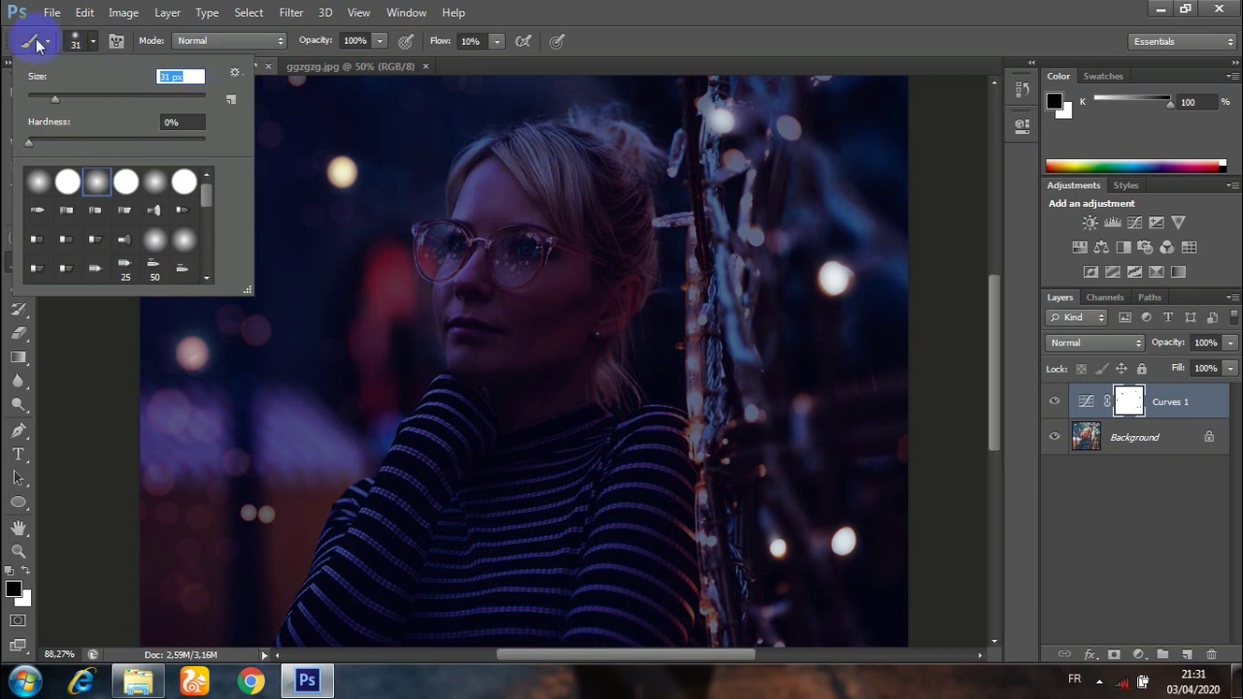
left_click(88, 43)
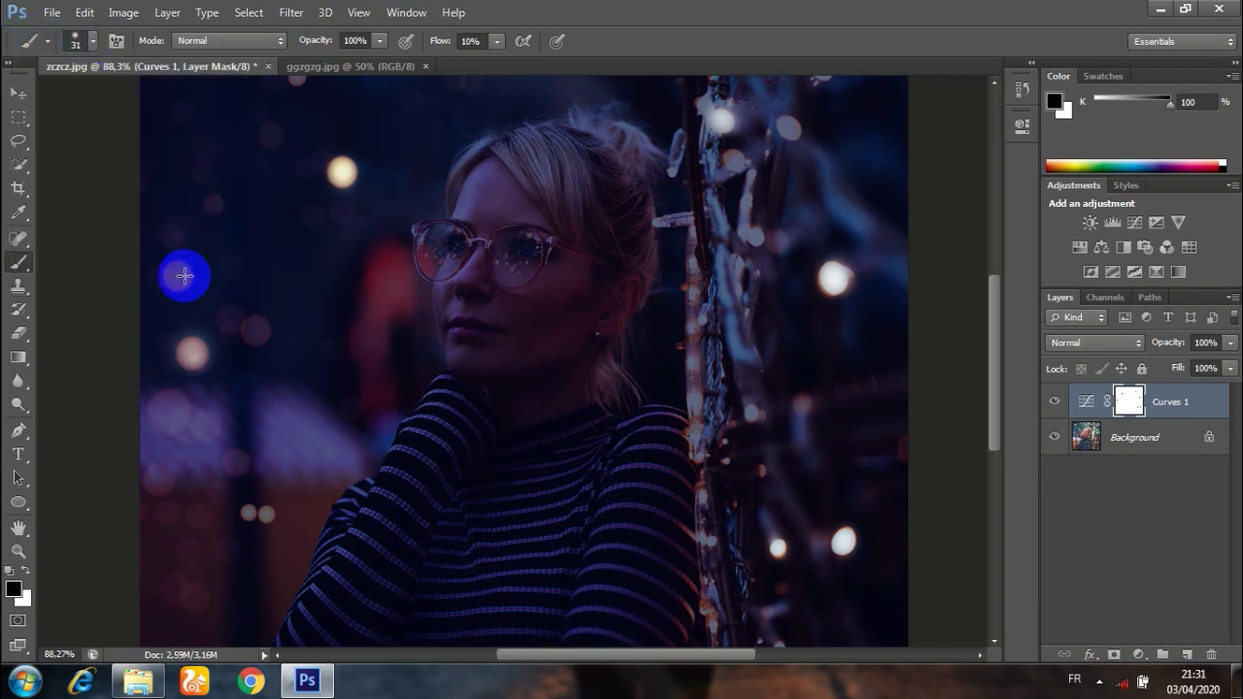
left_click_drag(177, 274, 182, 276)
mouse_move(252, 338)
left_mouse_down()
mouse_move(256, 324)
mouse_move(252, 338)
left_mouse_up()
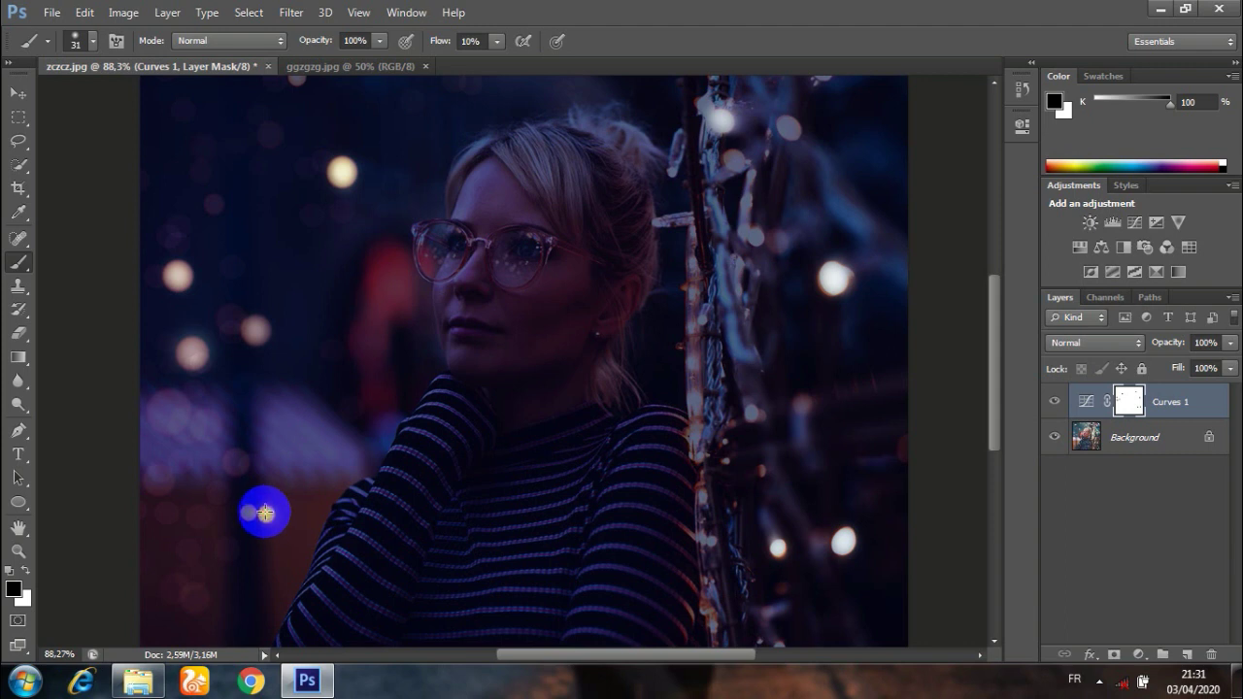
left_click_drag(256, 511, 248, 512)
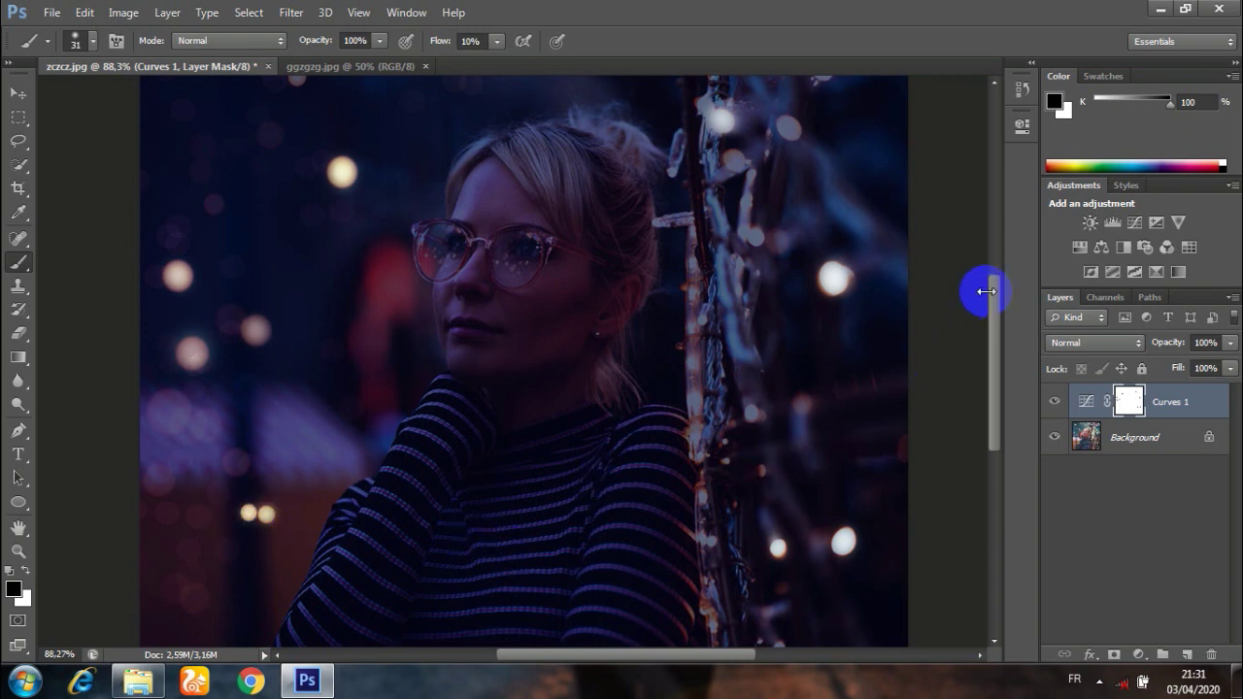
Brush over the cluster of small lights at the top of the light-wrapped branches on the mask
mouse_move(997, 333)
left_mouse_down()
mouse_move(999, 398)
mouse_move(1000, 351)
left_mouse_up()
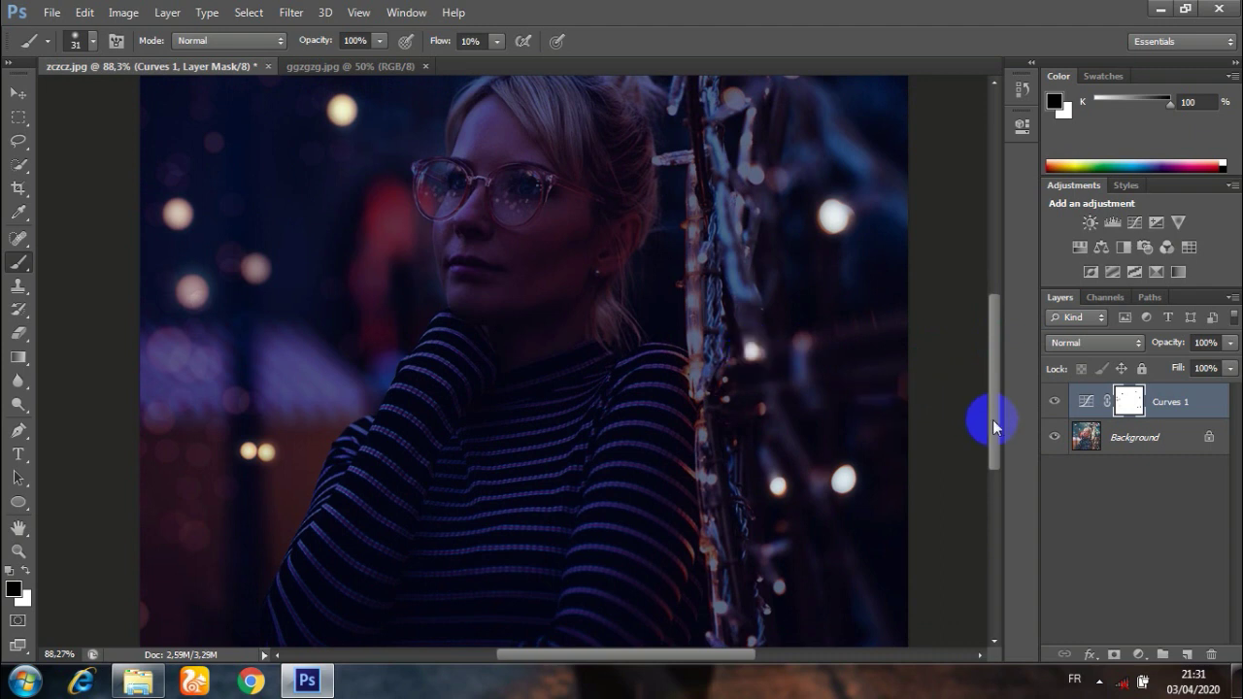
left_click_drag(999, 426, 1009, 464)
left_click_drag(996, 382, 991, 310)
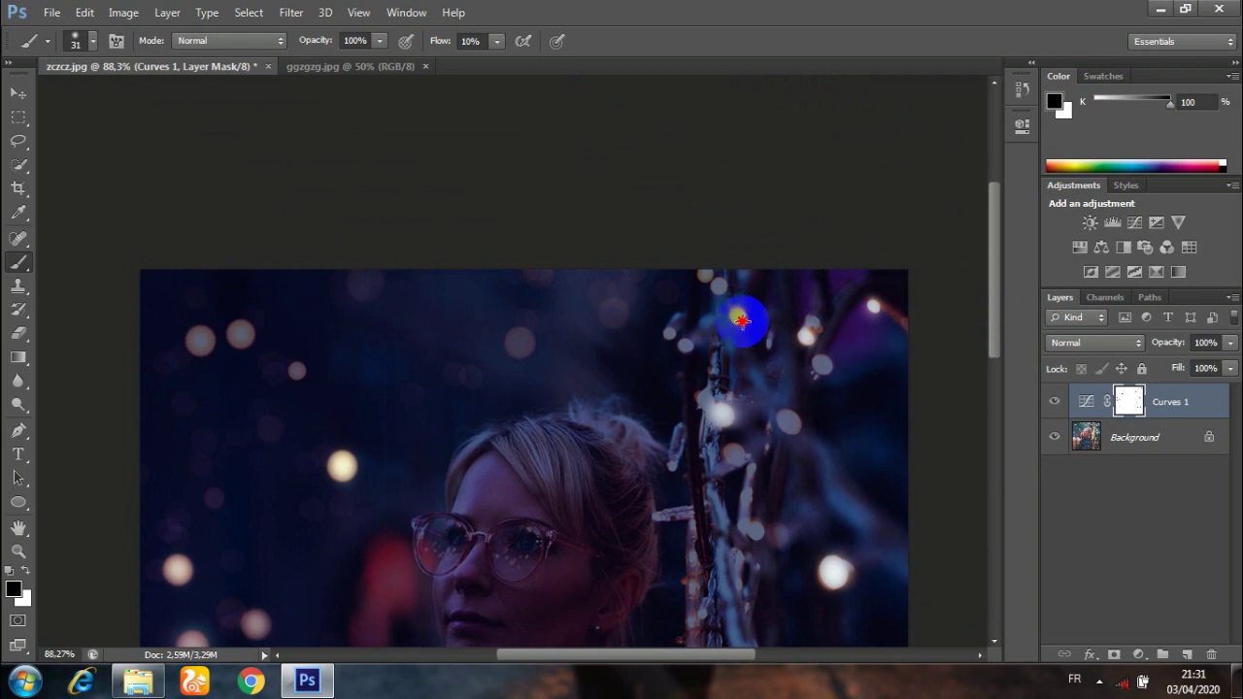
left_click(684, 350)
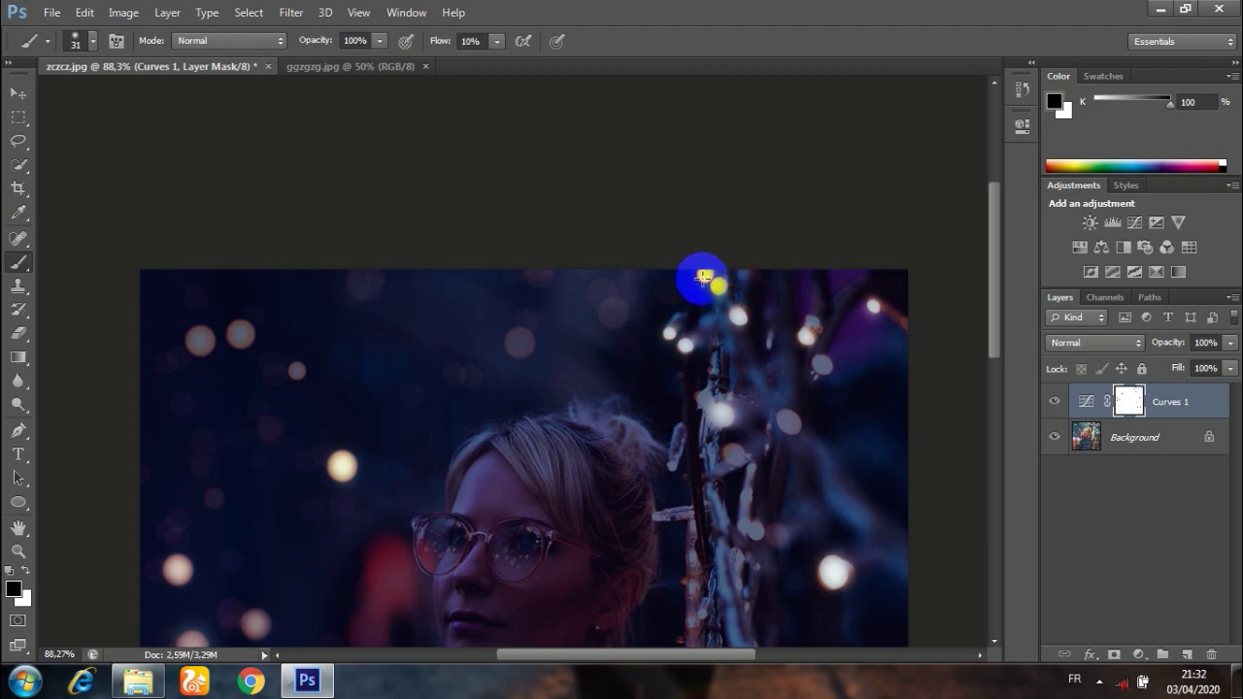
Brush over the bokeh lights further down the branches, including the faint one level with the woman's shoulder
left_click_drag(1000, 351, 994, 379)
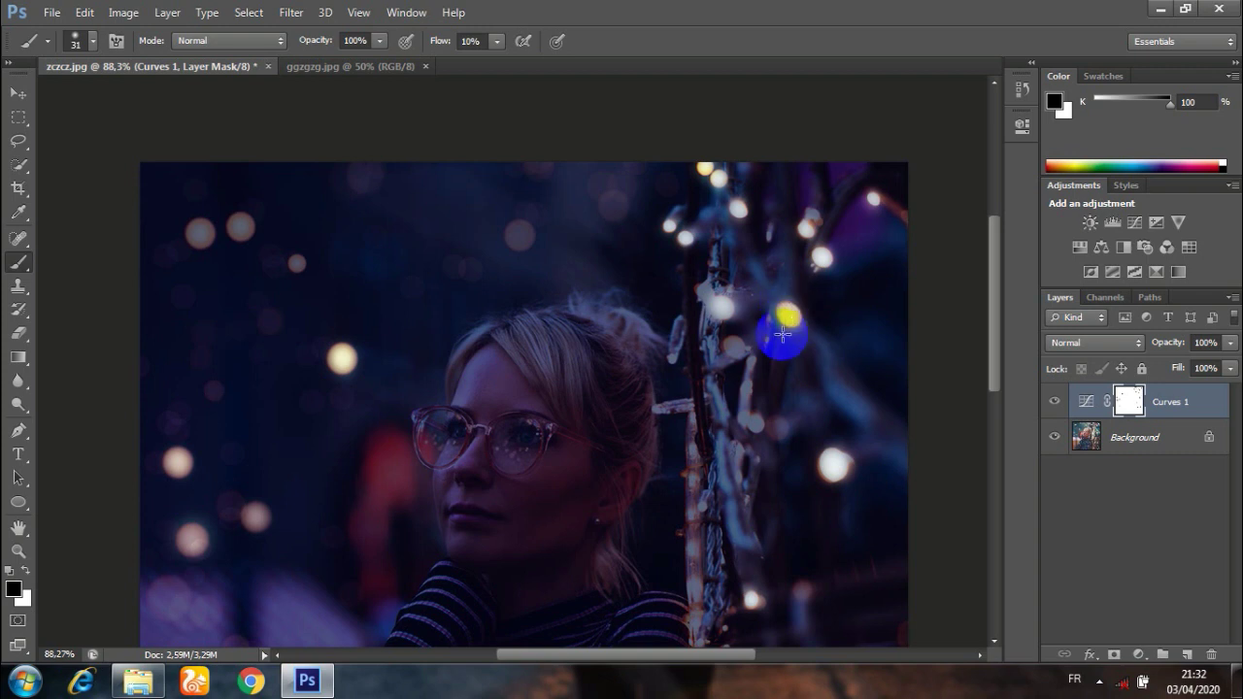
left_click(740, 355)
left_click_drag(741, 356, 738, 351)
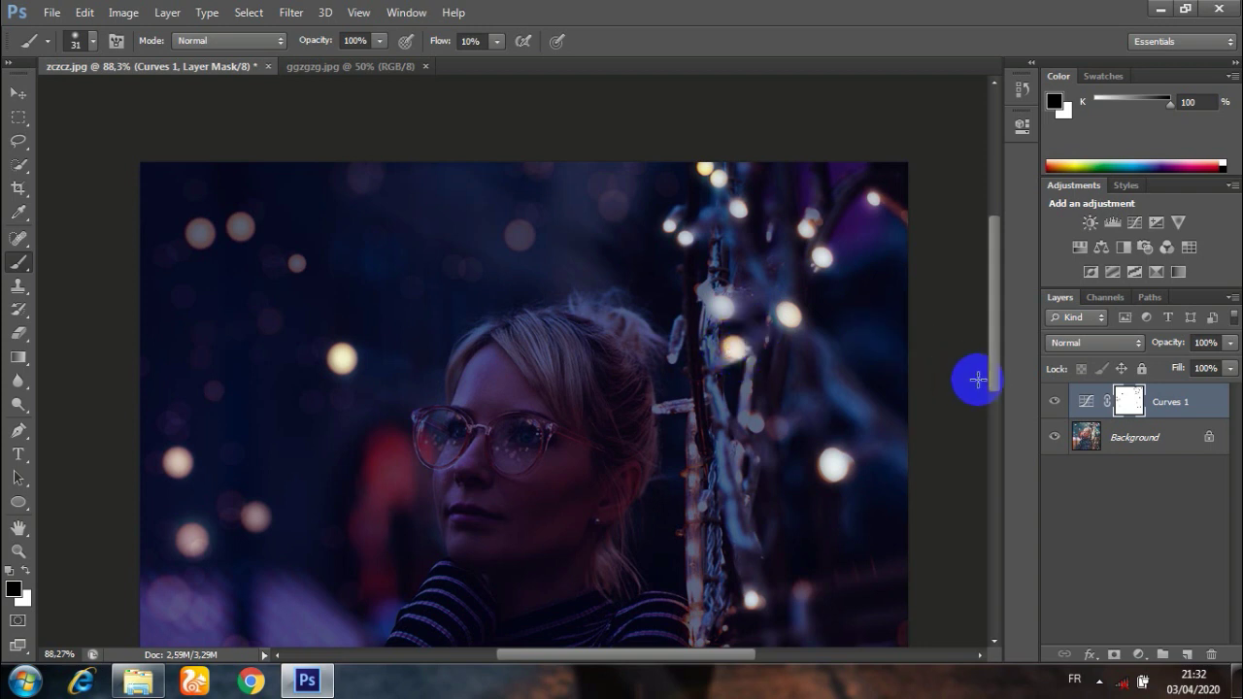
left_click_drag(993, 390, 1002, 456)
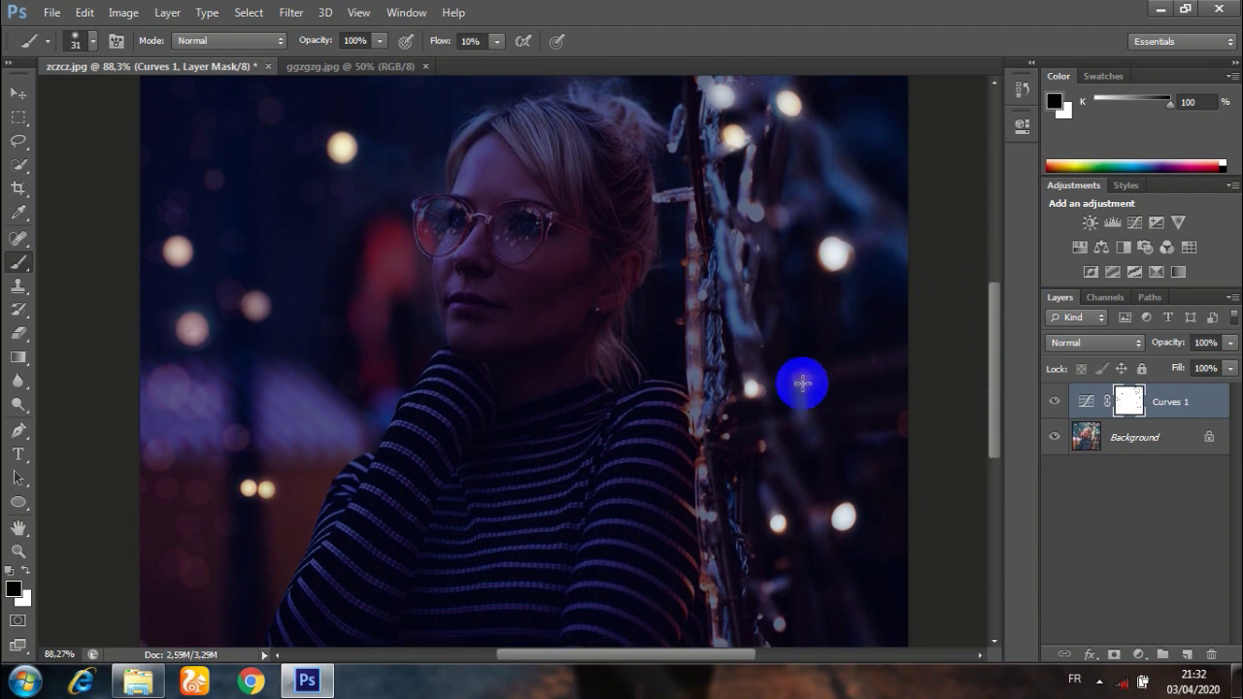
left_click_drag(800, 387, 802, 375)
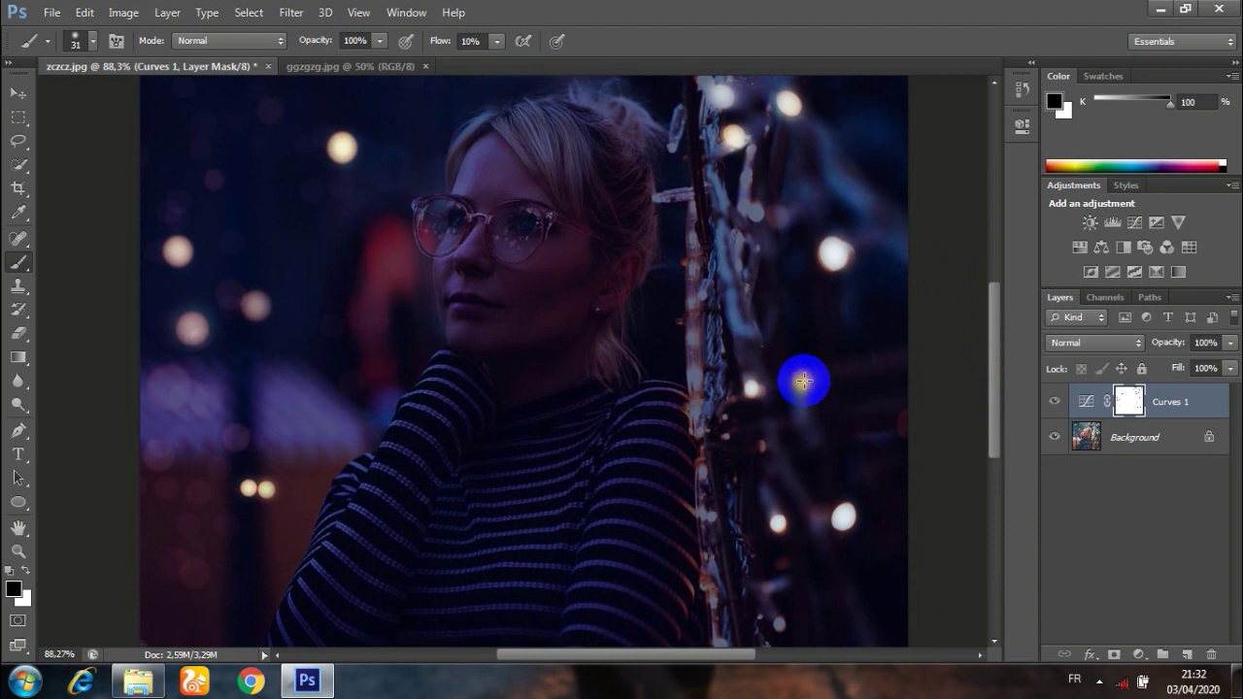
Set the brush size to 62 px and brush over the large faint bokeh lights in and below the purple area
left_click(90, 45)
left_click_drag(83, 101, 102, 100)
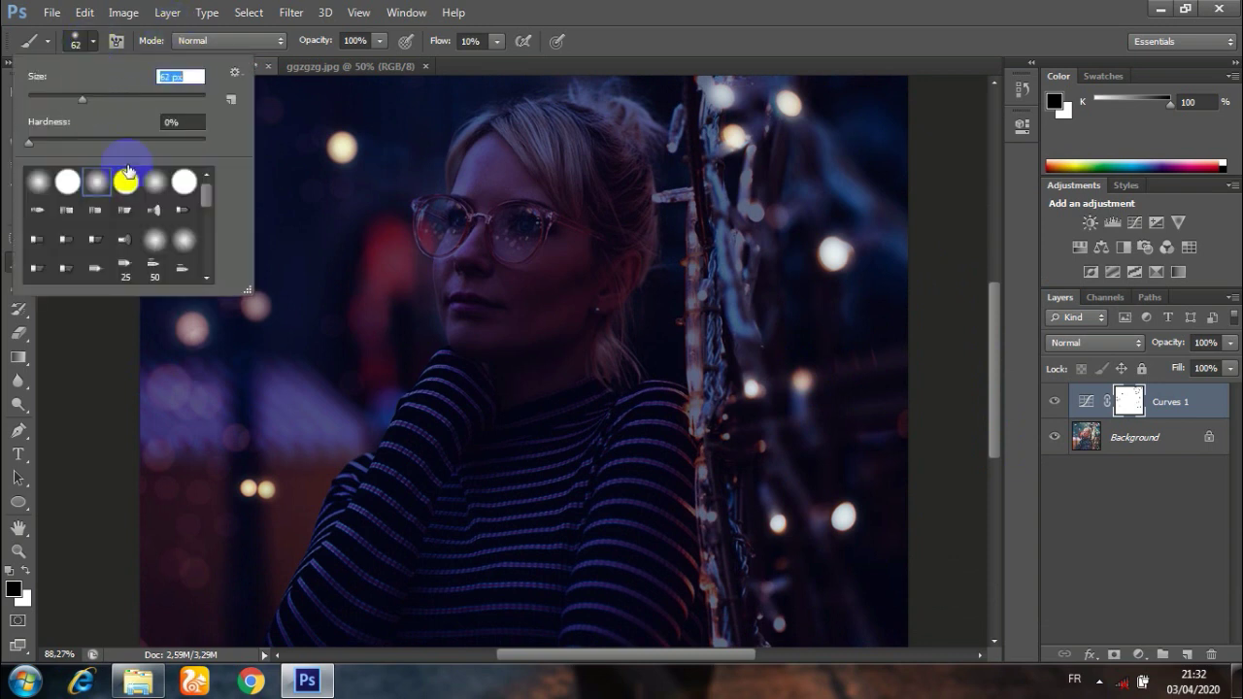
mouse_move(169, 391)
left_mouse_down()
mouse_move(170, 379)
mouse_move(159, 454)
left_mouse_up()
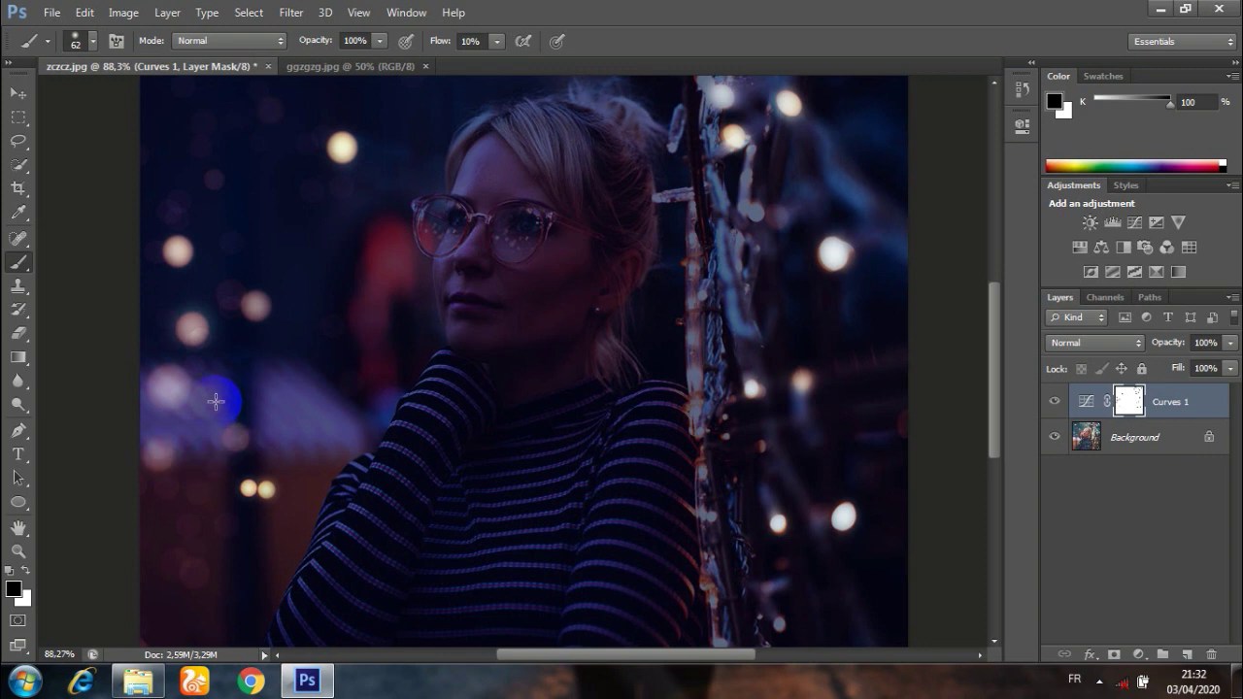
left_click_drag(195, 576, 170, 563)
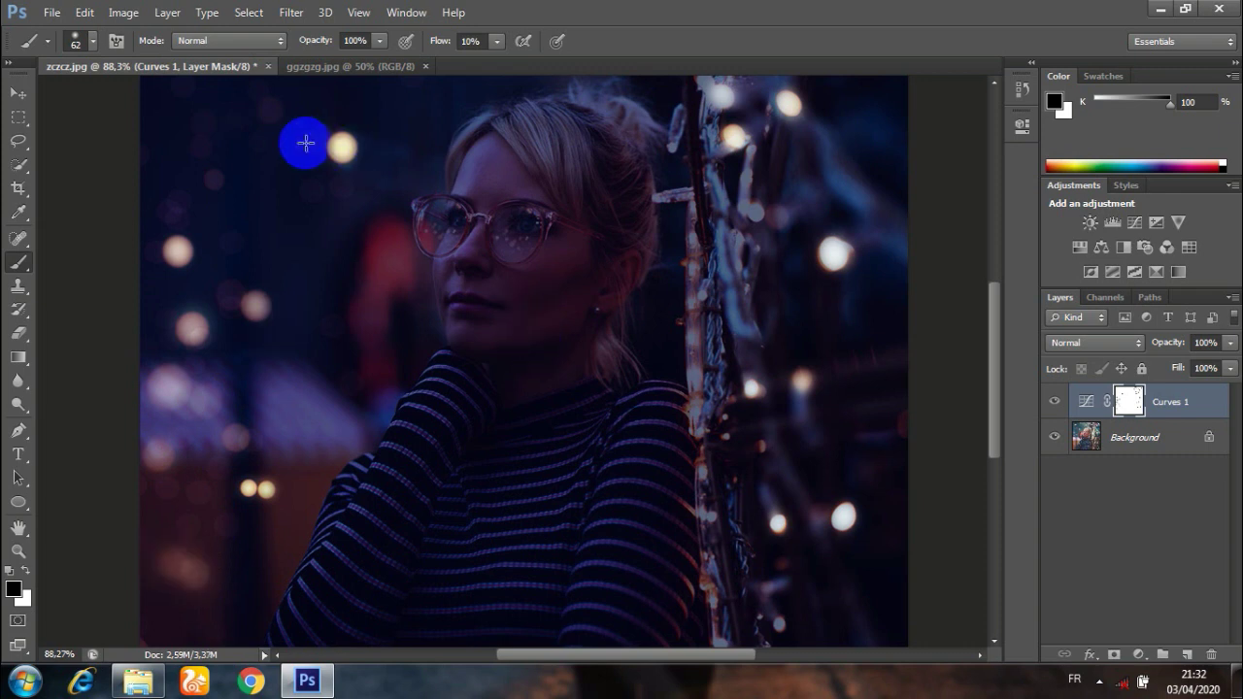
Set the brush size to 39 px and brush over the two adjacent bokeh lights in the photo's upper-left area
left_click_drag(988, 367, 997, 297)
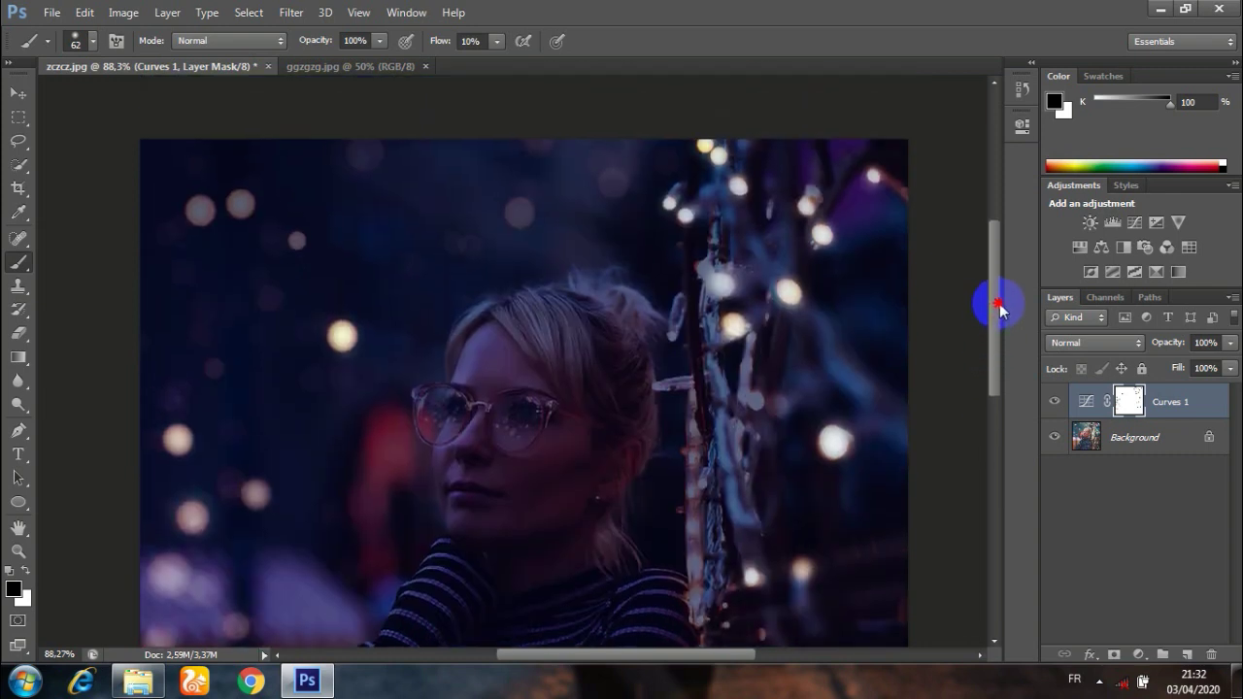
left_click(90, 43)
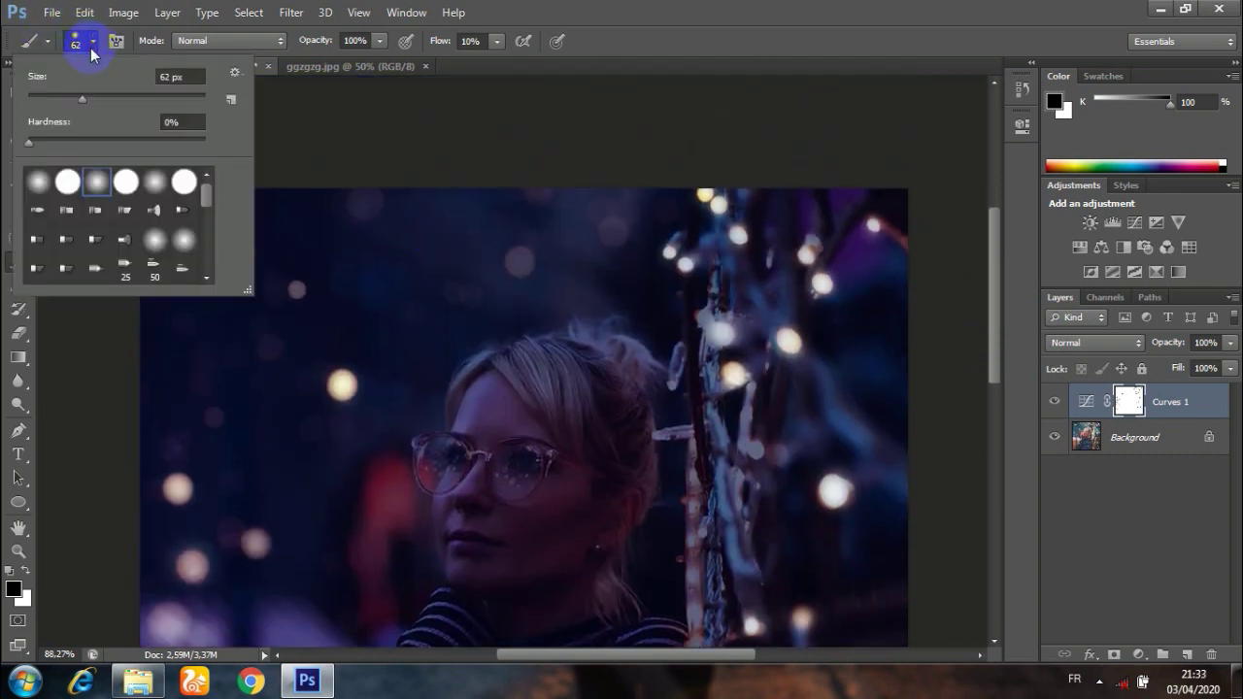
left_click(62, 93)
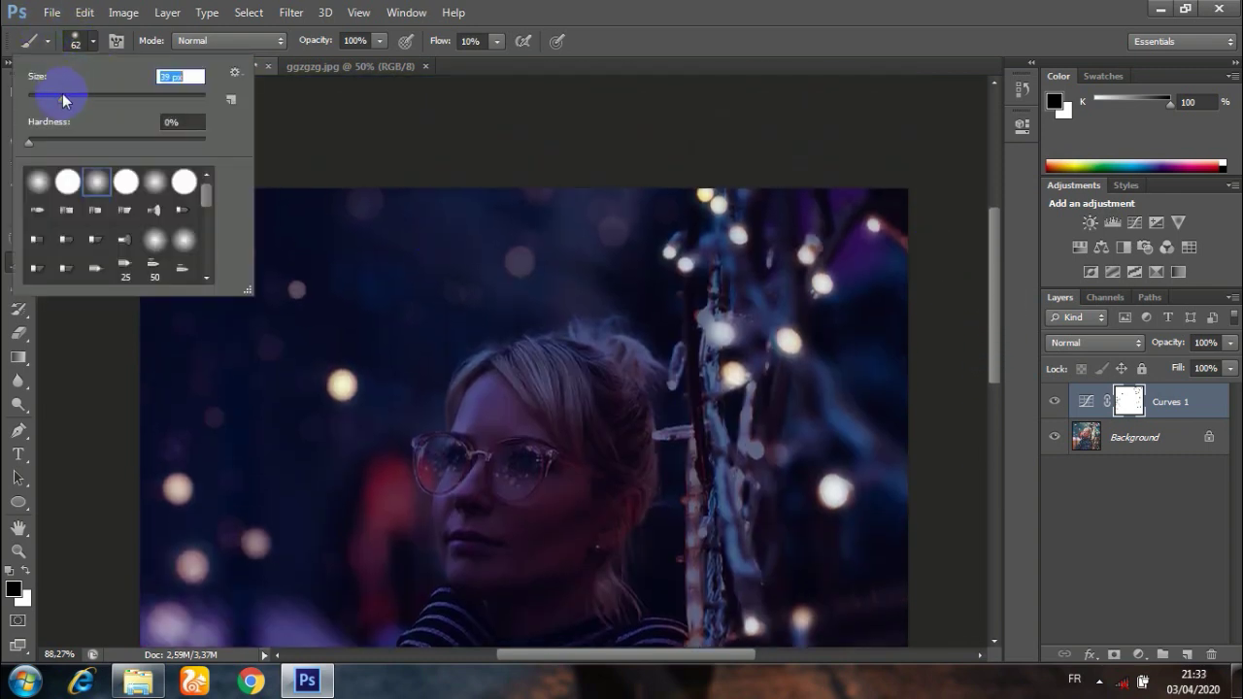
left_click(83, 39)
mouse_move(201, 259)
left_mouse_down()
mouse_move(198, 249)
mouse_move(200, 264)
mouse_move(239, 257)
mouse_move(234, 246)
mouse_move(243, 258)
mouse_move(236, 242)
mouse_move(241, 254)
left_mouse_up()
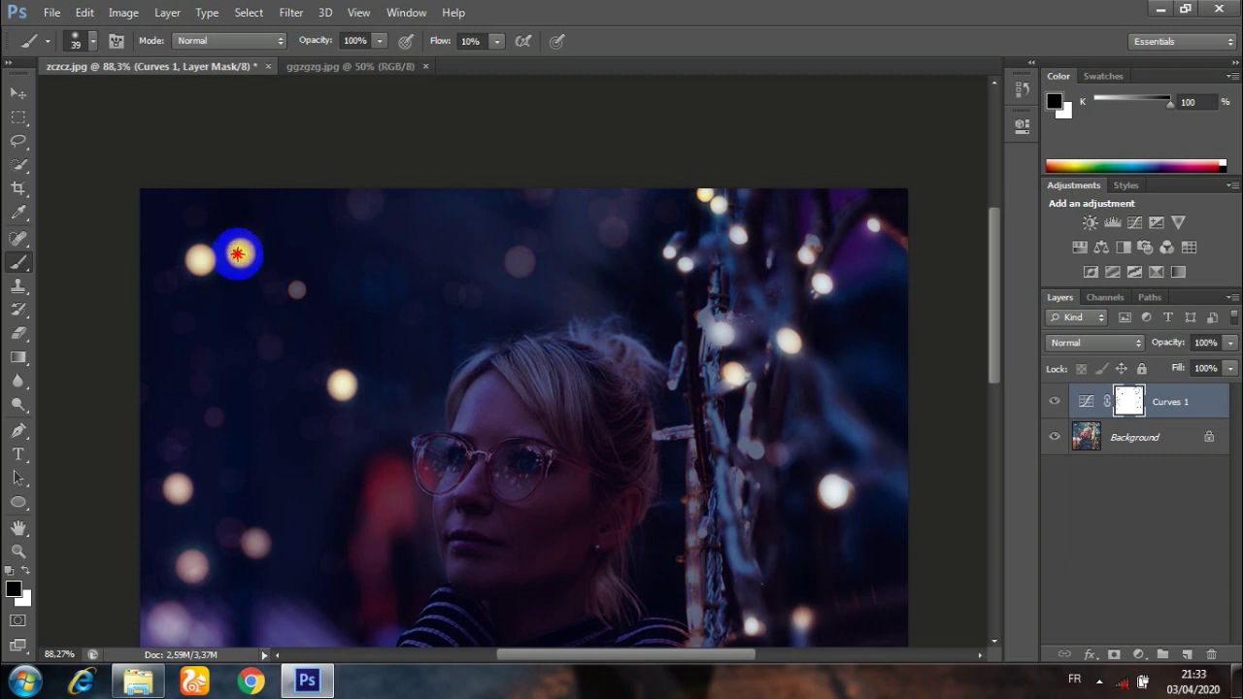
left_click_drag(233, 250, 245, 258)
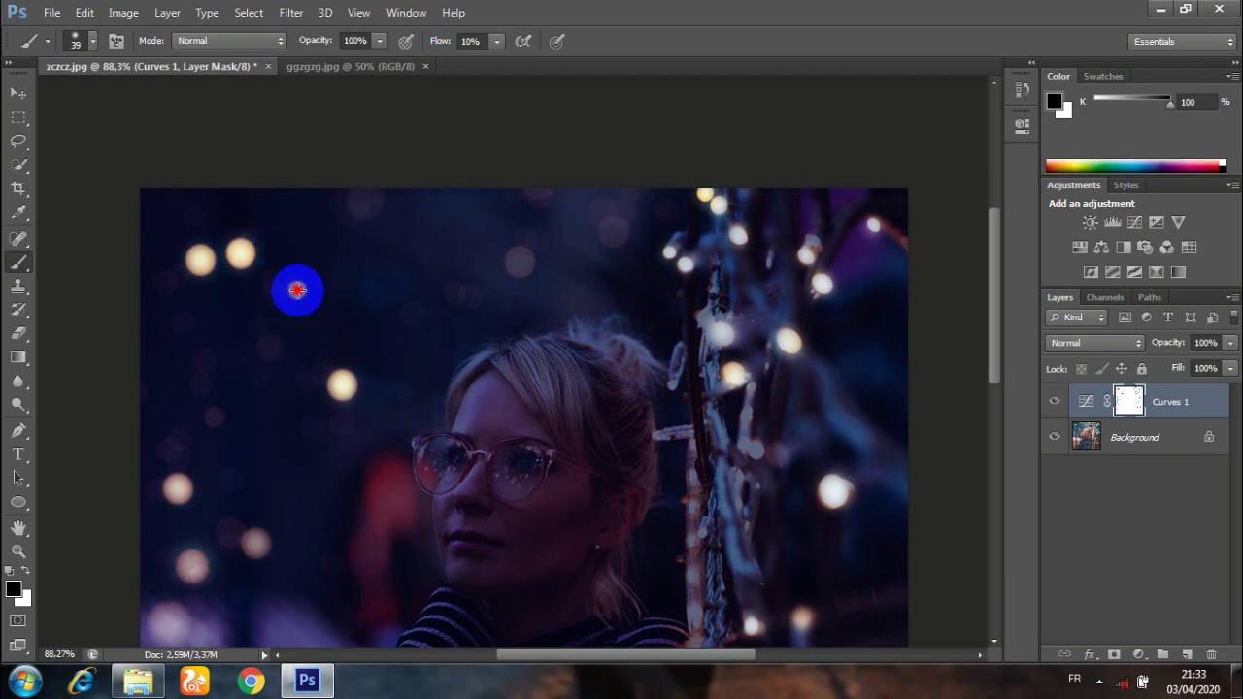
Reduce the brush size to 20 px and dab the small bokeh light beside that pair on the mask
left_click(93, 43)
left_click_drag(62, 98, 45, 98)
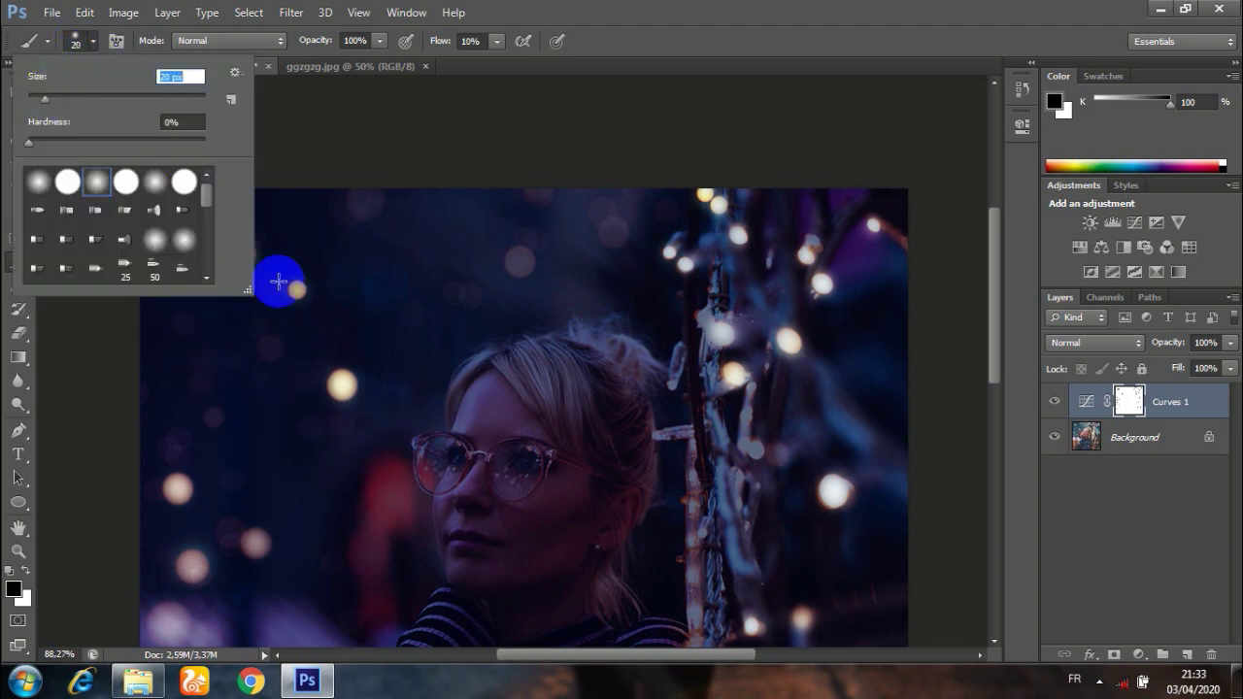
left_click(297, 292)
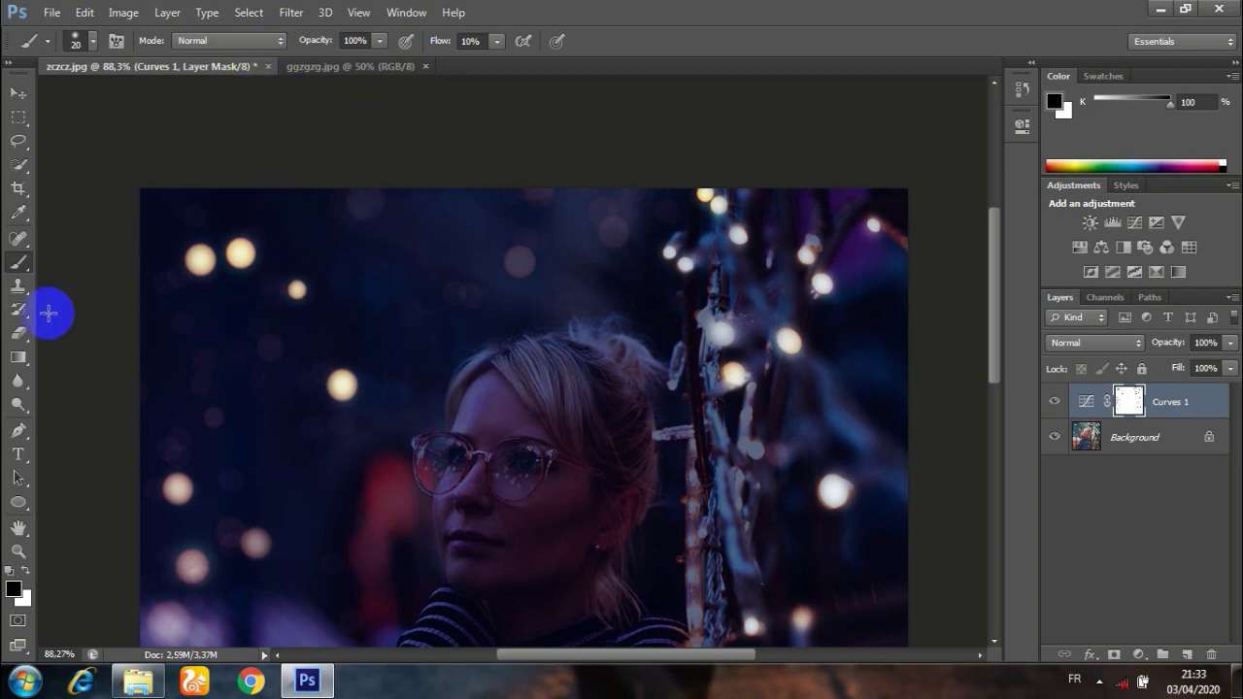
Add a second Curves adjustment layer above Curves 1 and brighten the photo by pulling the RGB curve strongly upward
left_click(18, 551)
left_click_drag(820, 554, 747, 448)
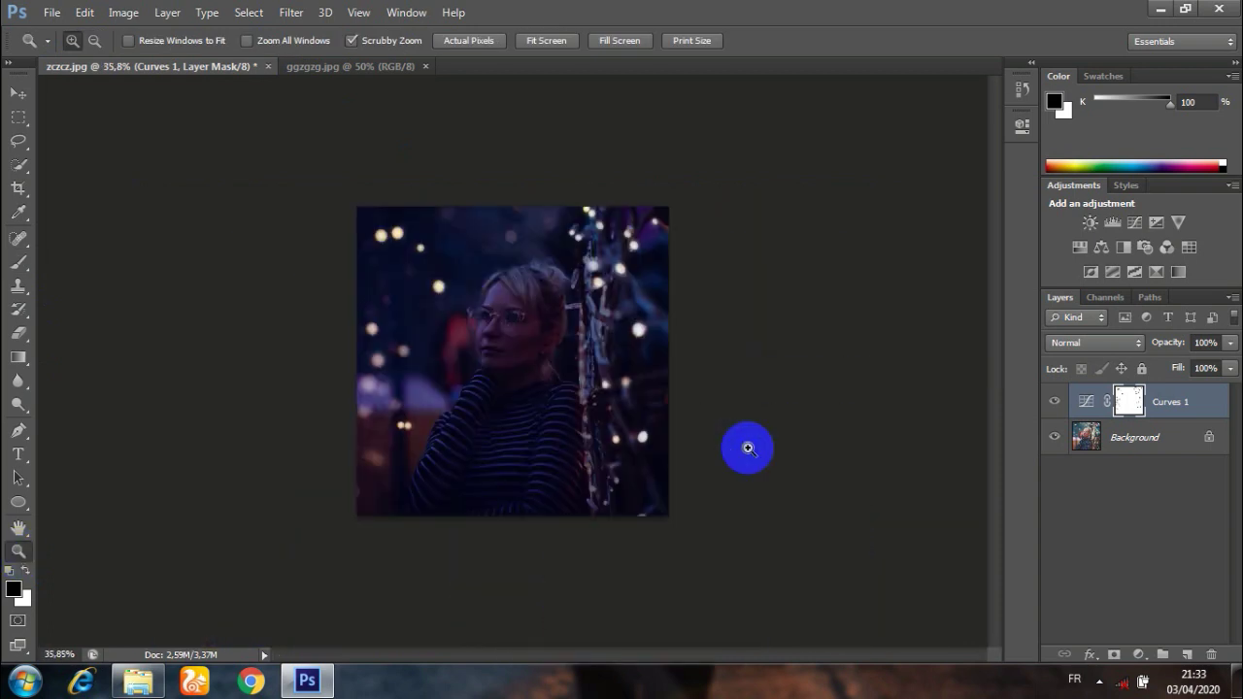
left_click_drag(605, 369, 654, 421)
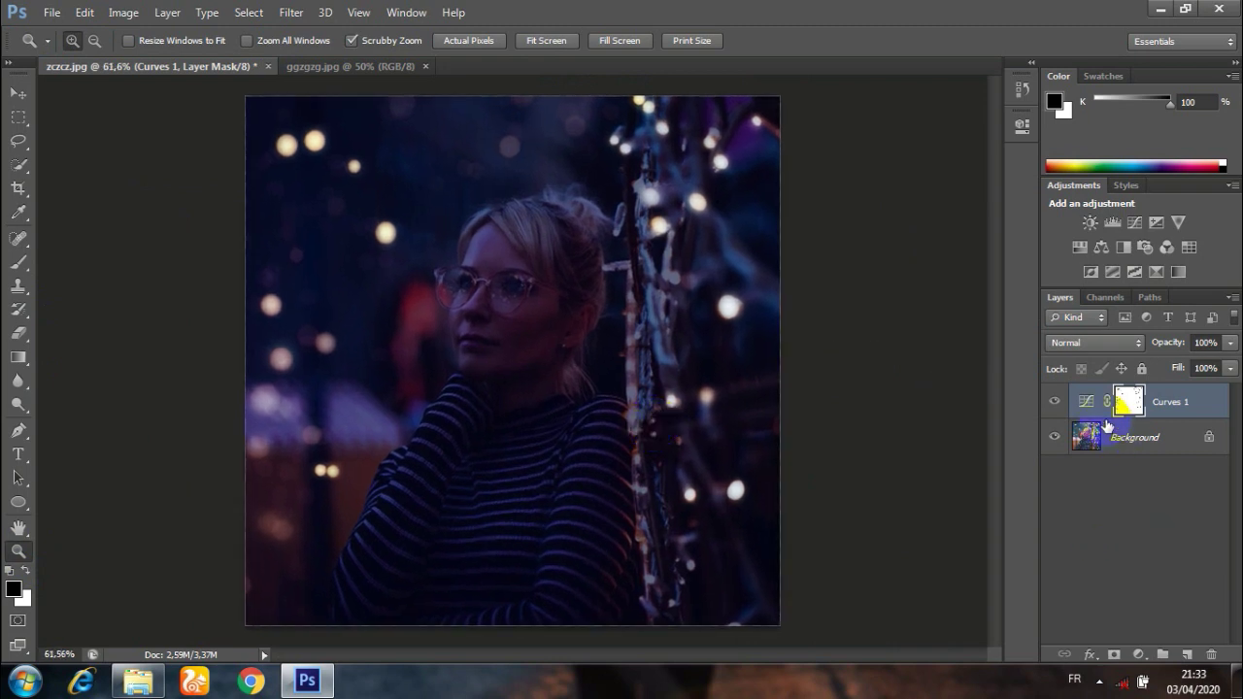
left_click(1139, 654)
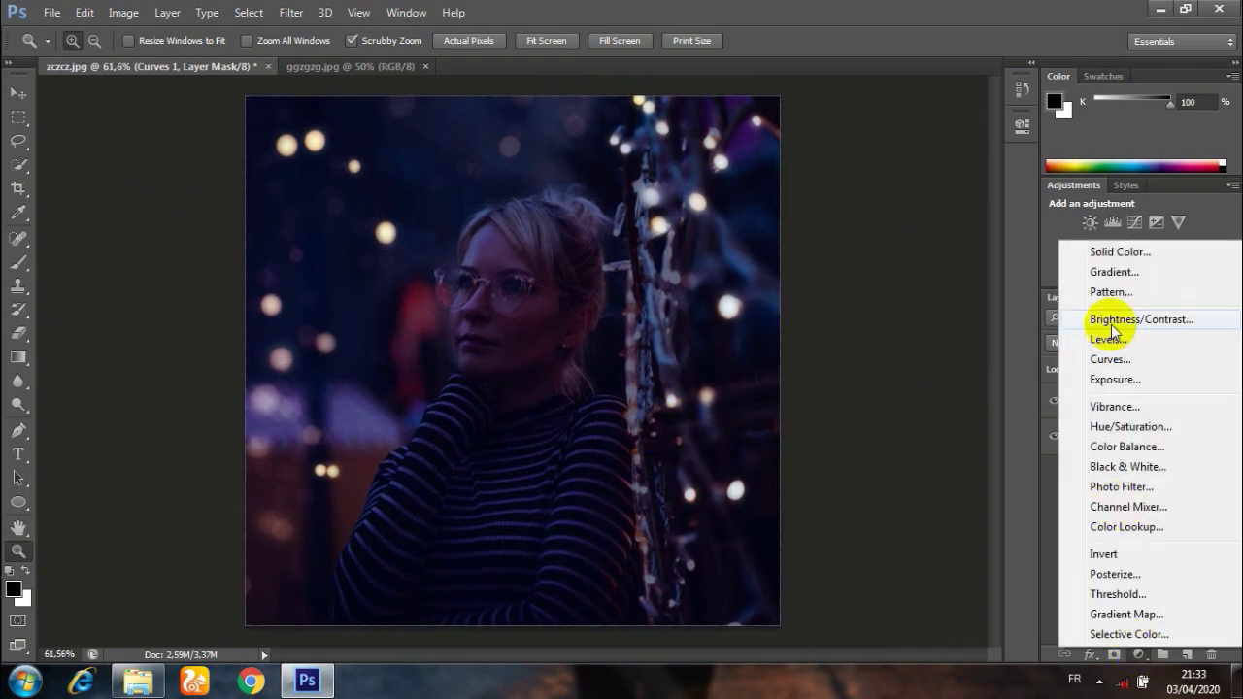
left_click(1109, 359)
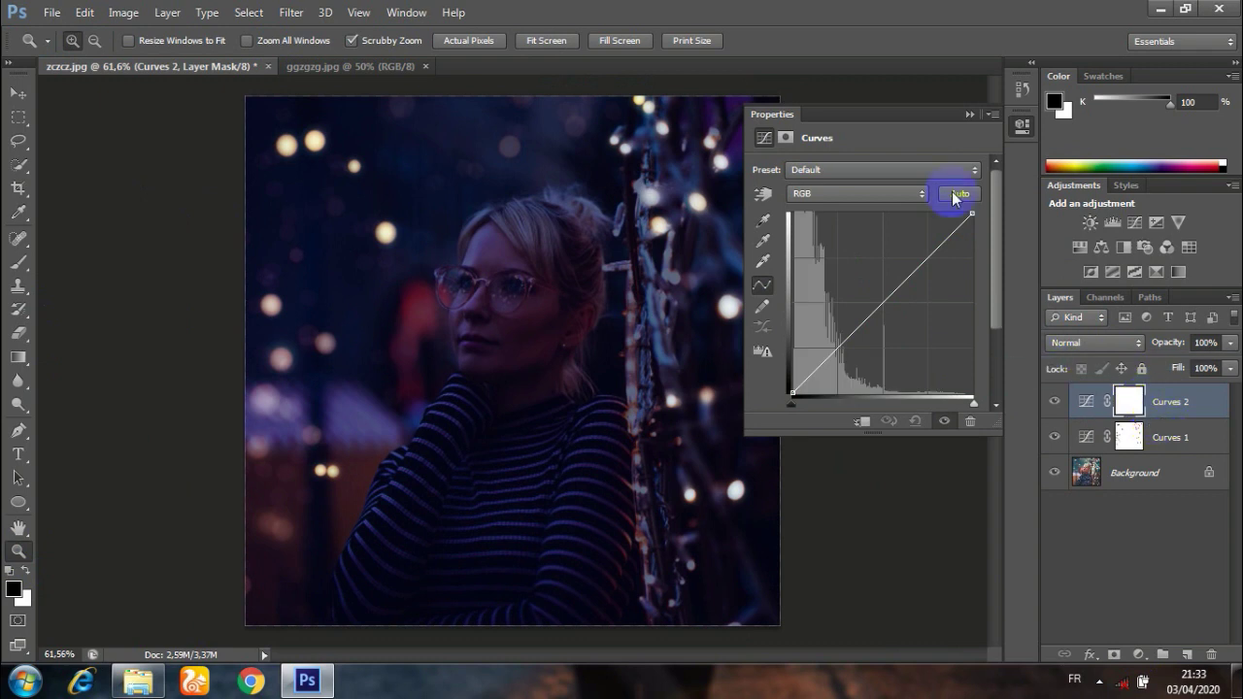
left_click_drag(907, 276, 868, 230)
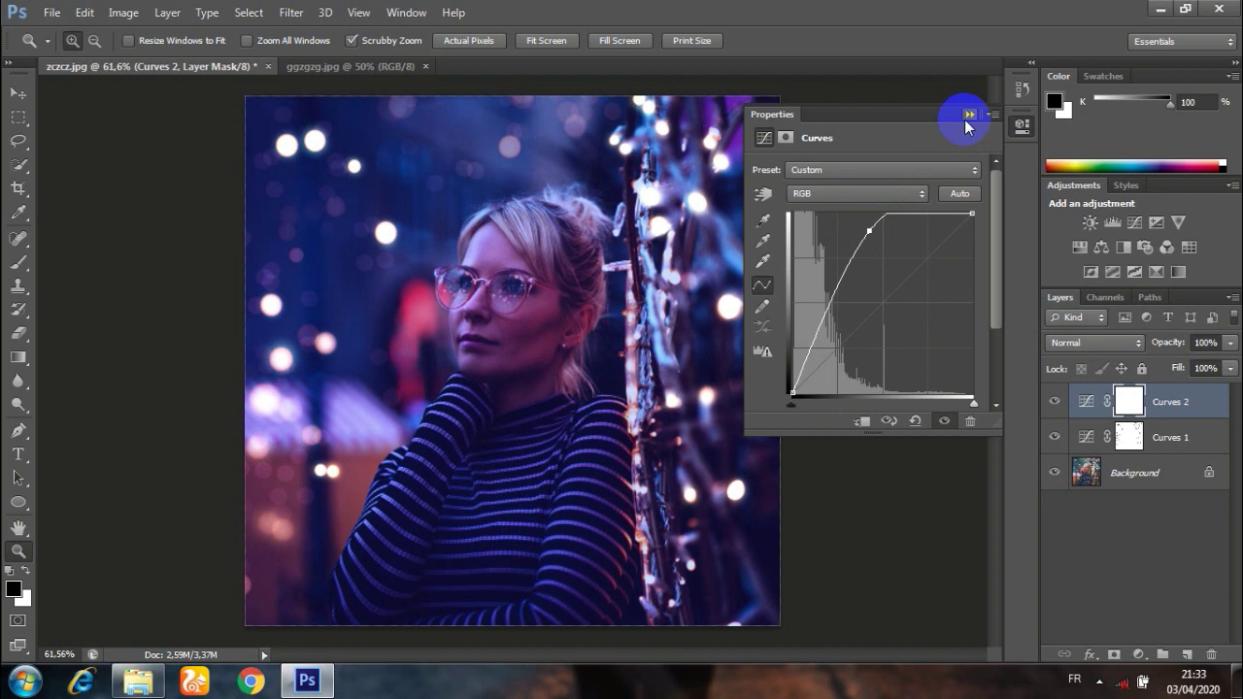
Invert the Curves 2 layer mask to black to hide its brightening across the whole photo
left_click(968, 115)
left_click(1132, 402)
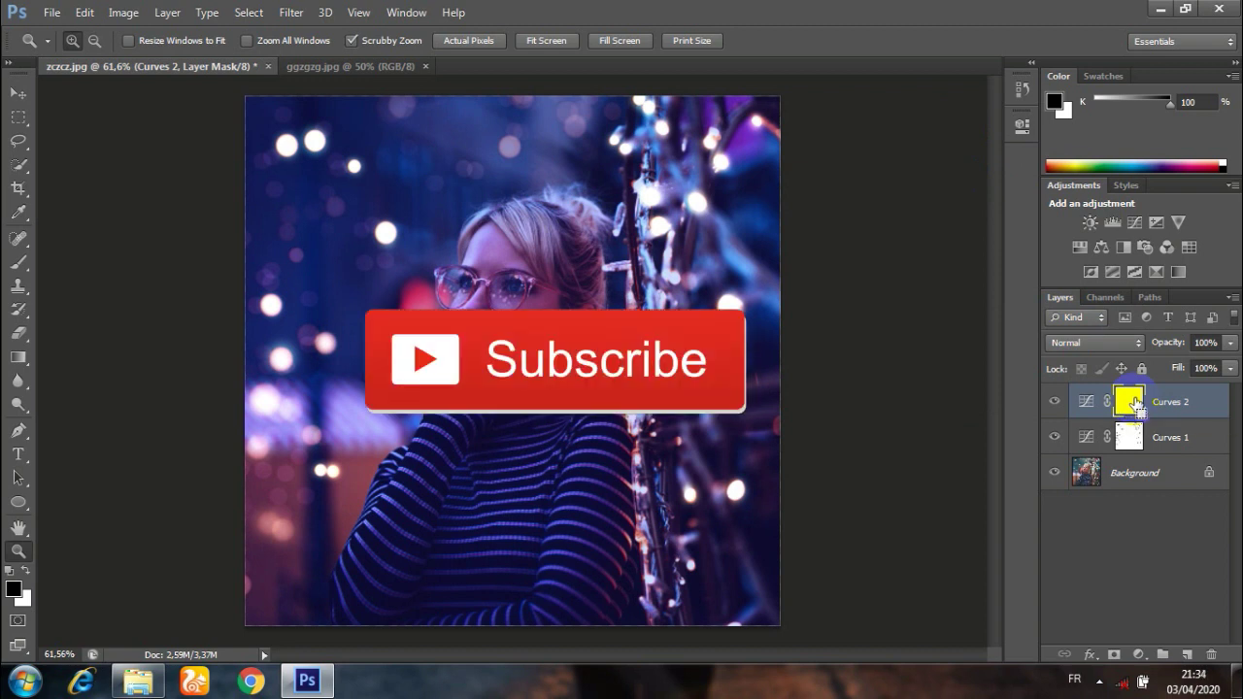
key("ctrl+i")
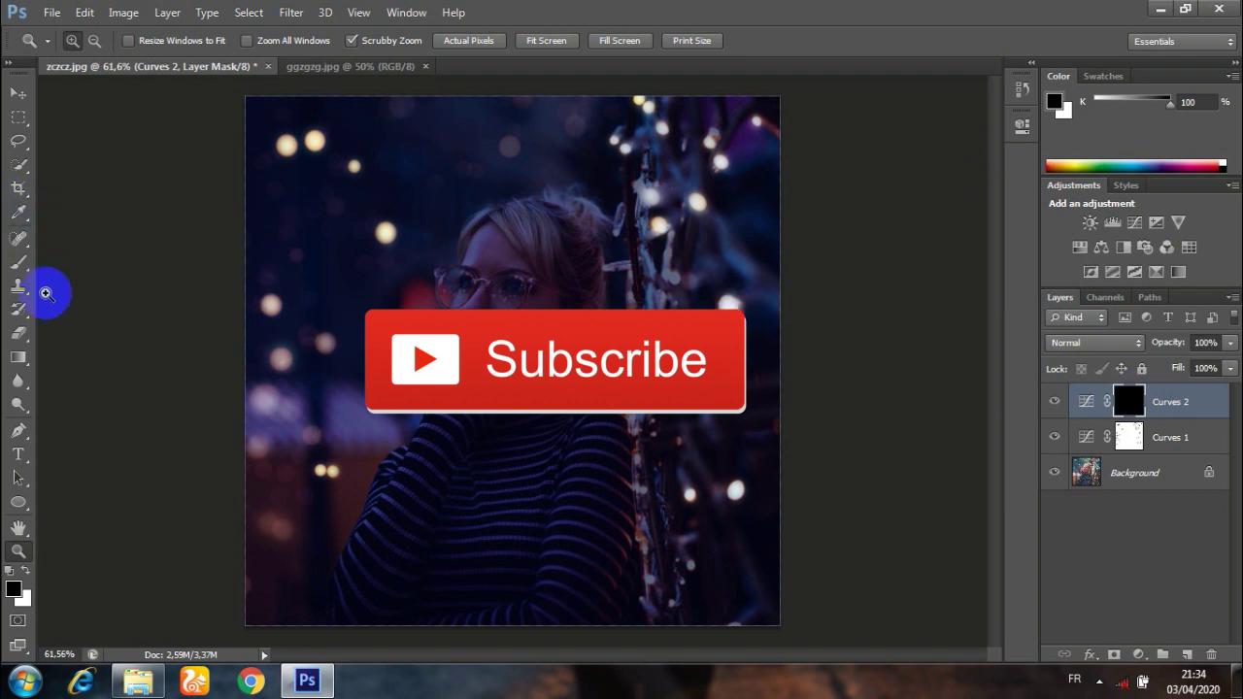
left_click(18, 266)
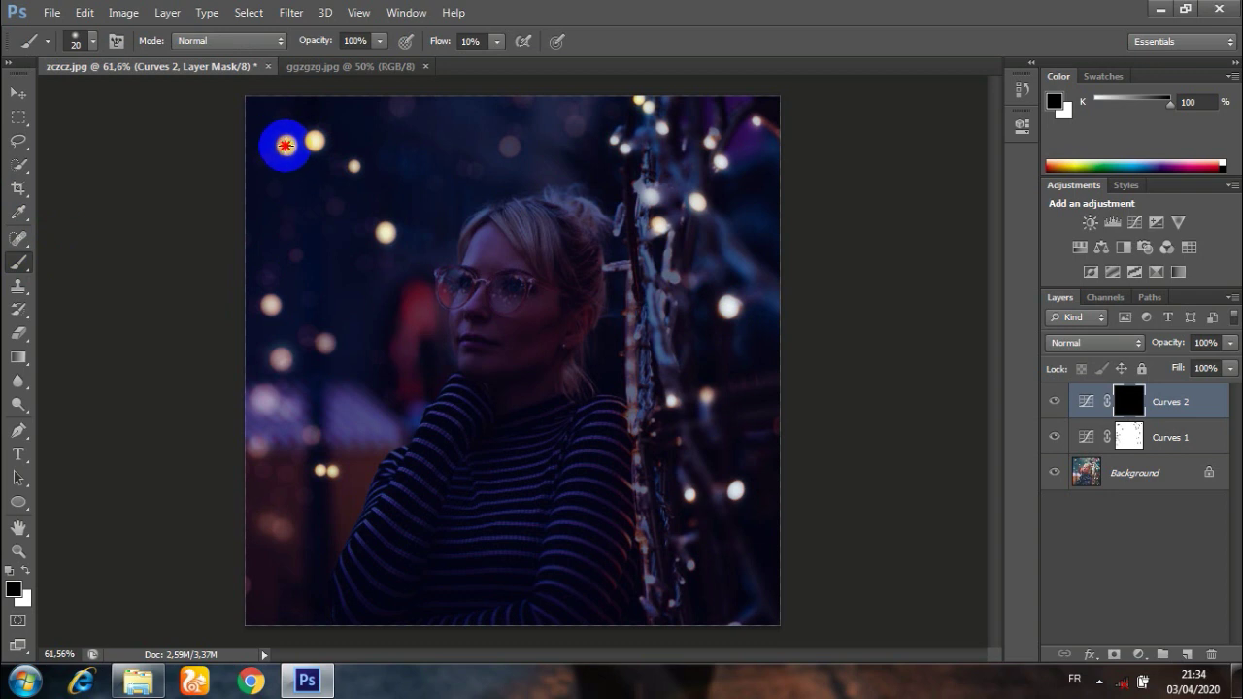
left_click(311, 141)
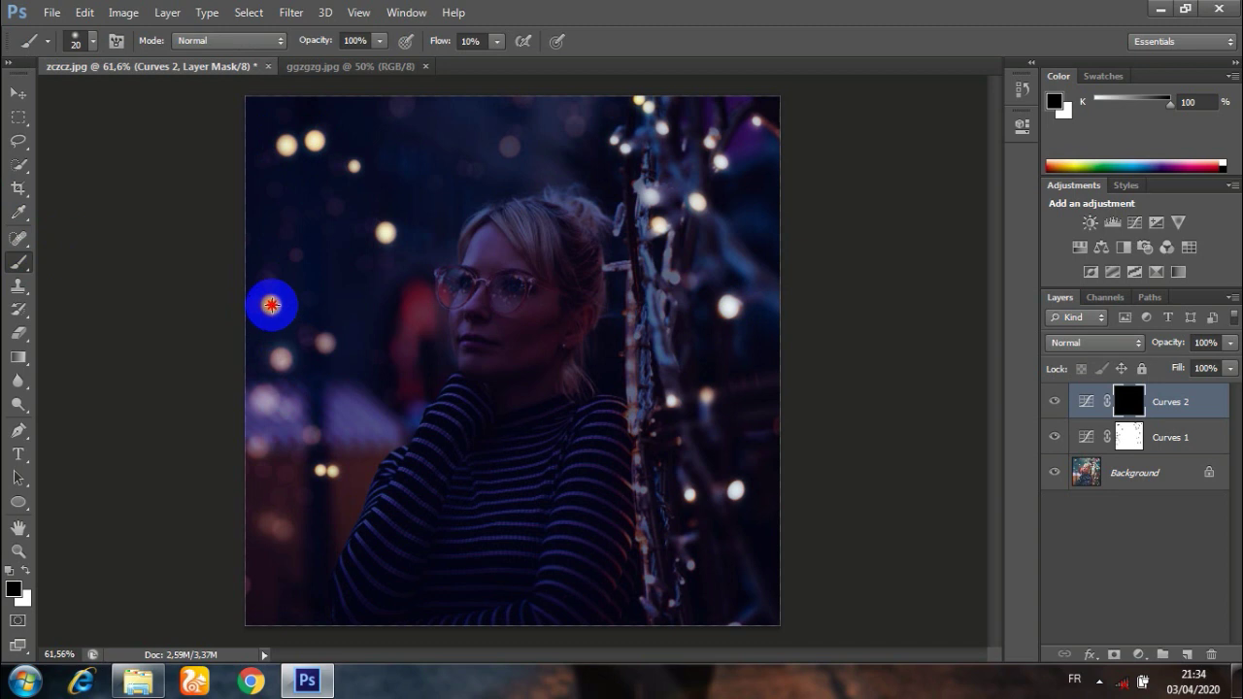
key("w")
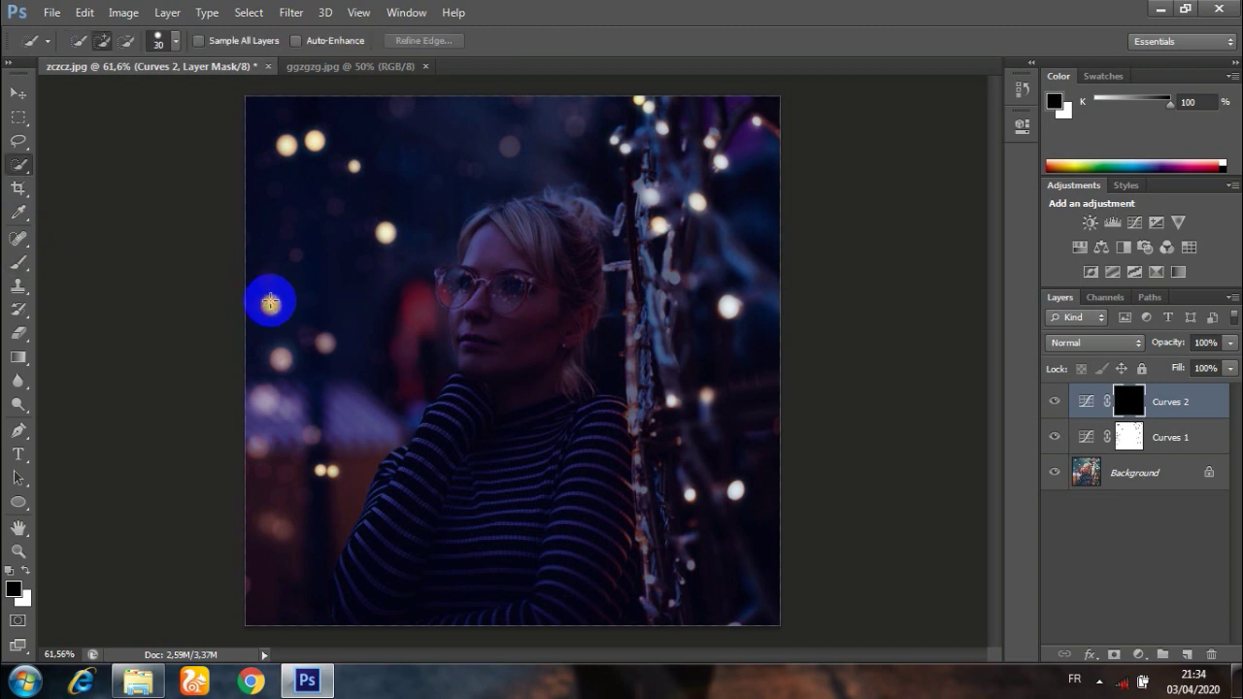
Paint white on the Curves 2 mask with a 20 px brush over the bokeh lights in the photo's left half
key("x")
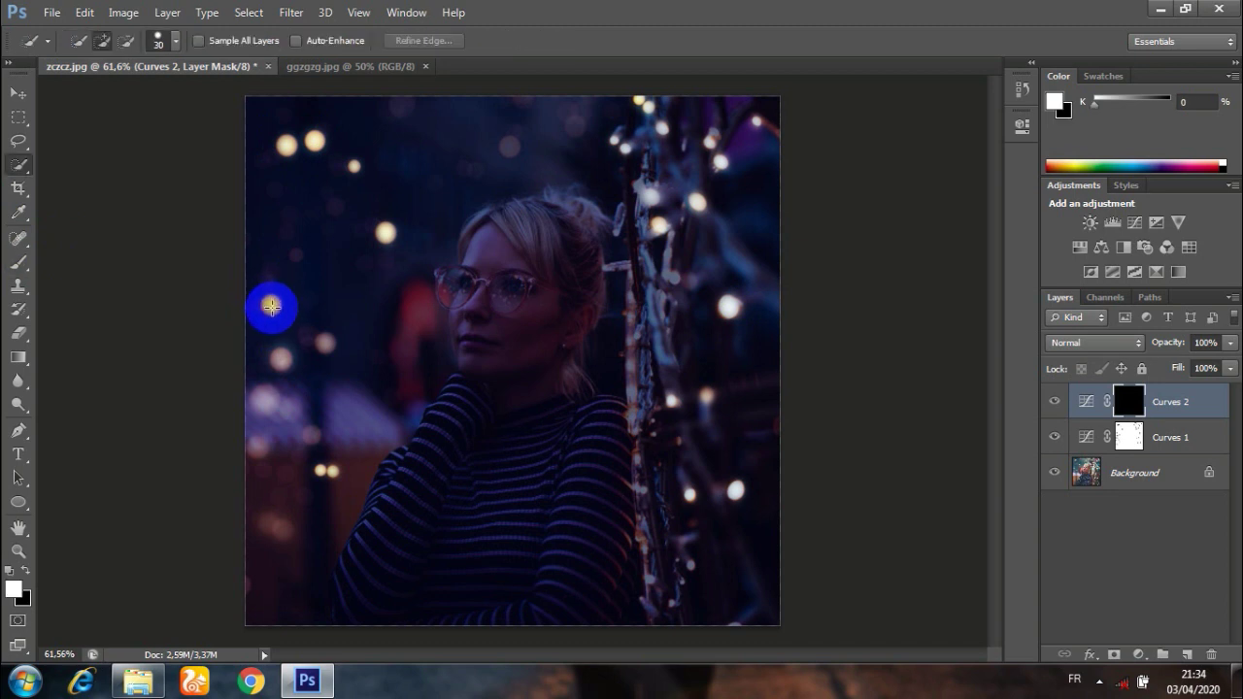
left_click(18, 265)
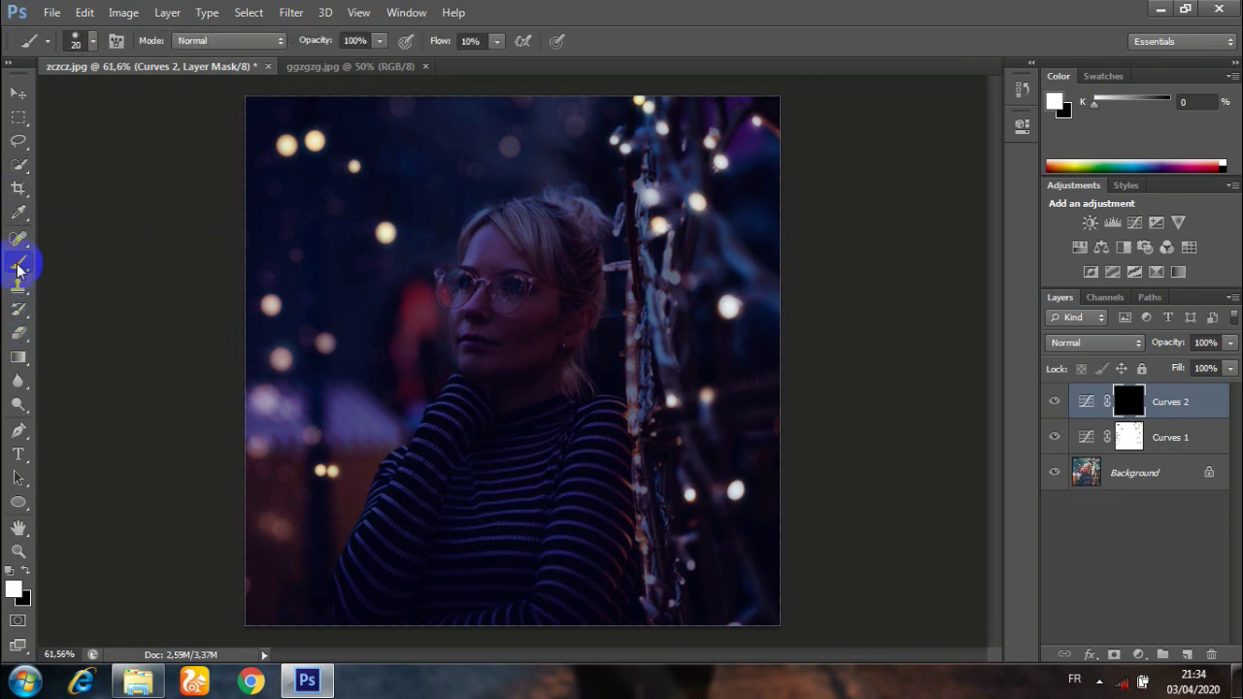
left_click(386, 233)
left_click_drag(385, 231, 386, 231)
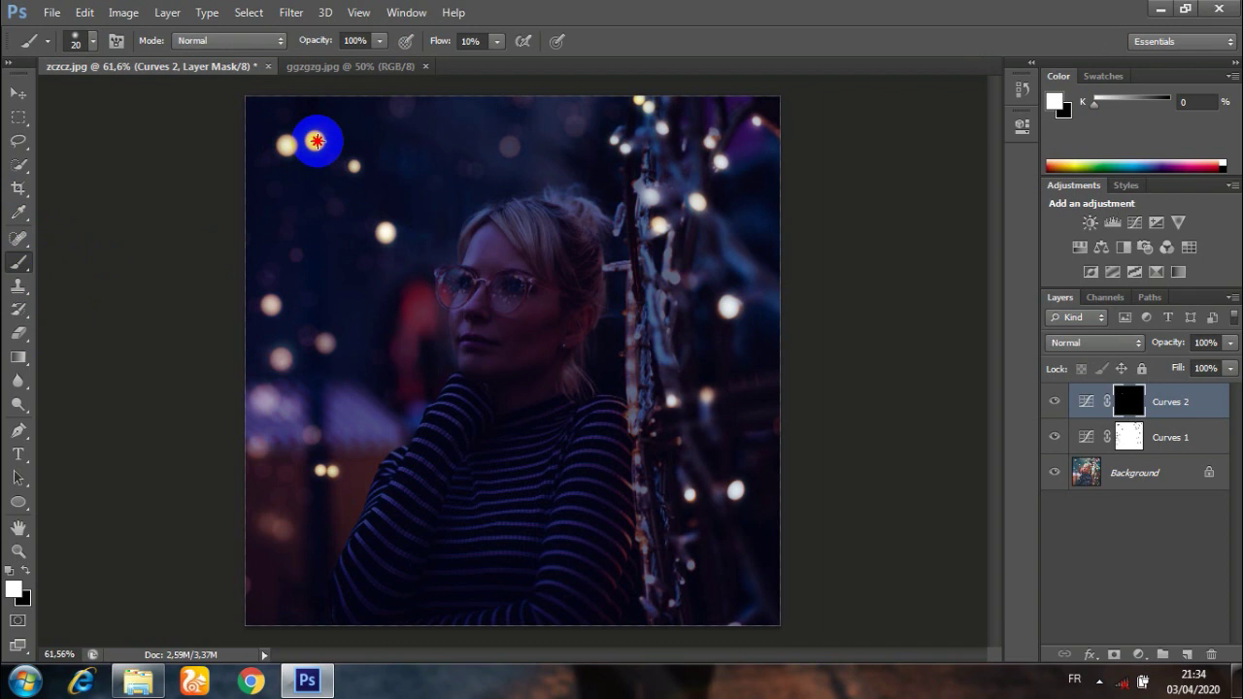
mouse_move(312, 141)
left_mouse_down()
mouse_move(302, 130)
mouse_move(300, 143)
left_mouse_up()
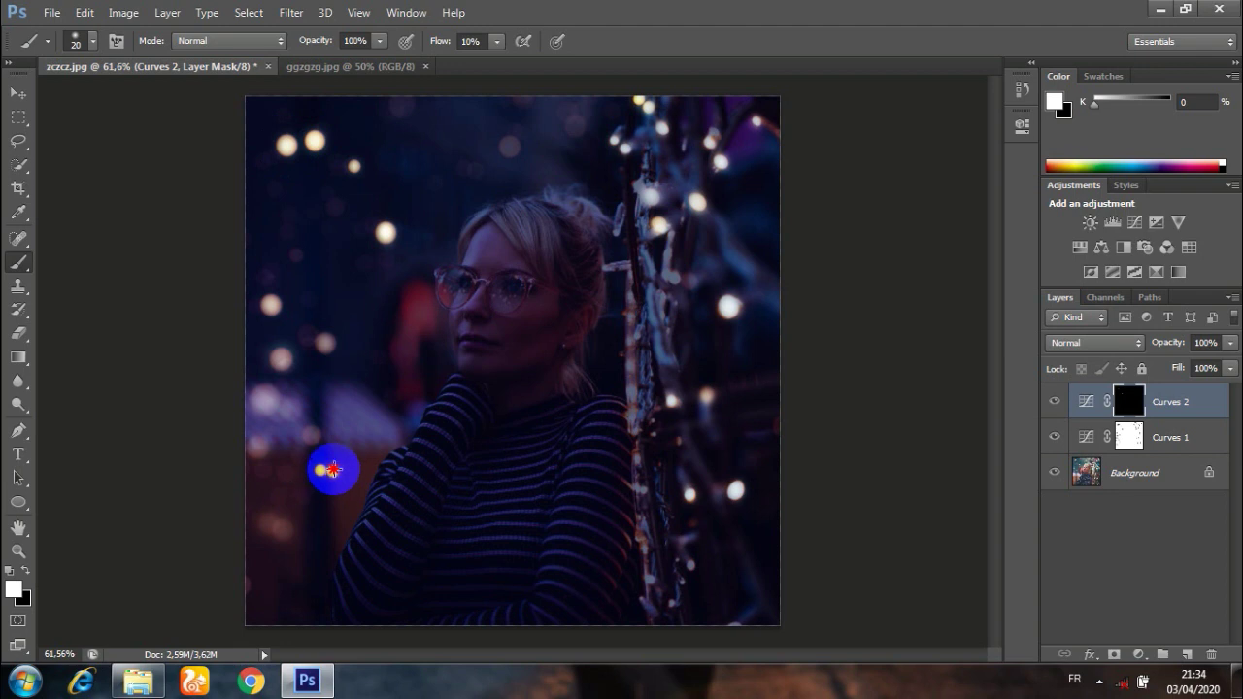
left_click_drag(320, 470, 318, 470)
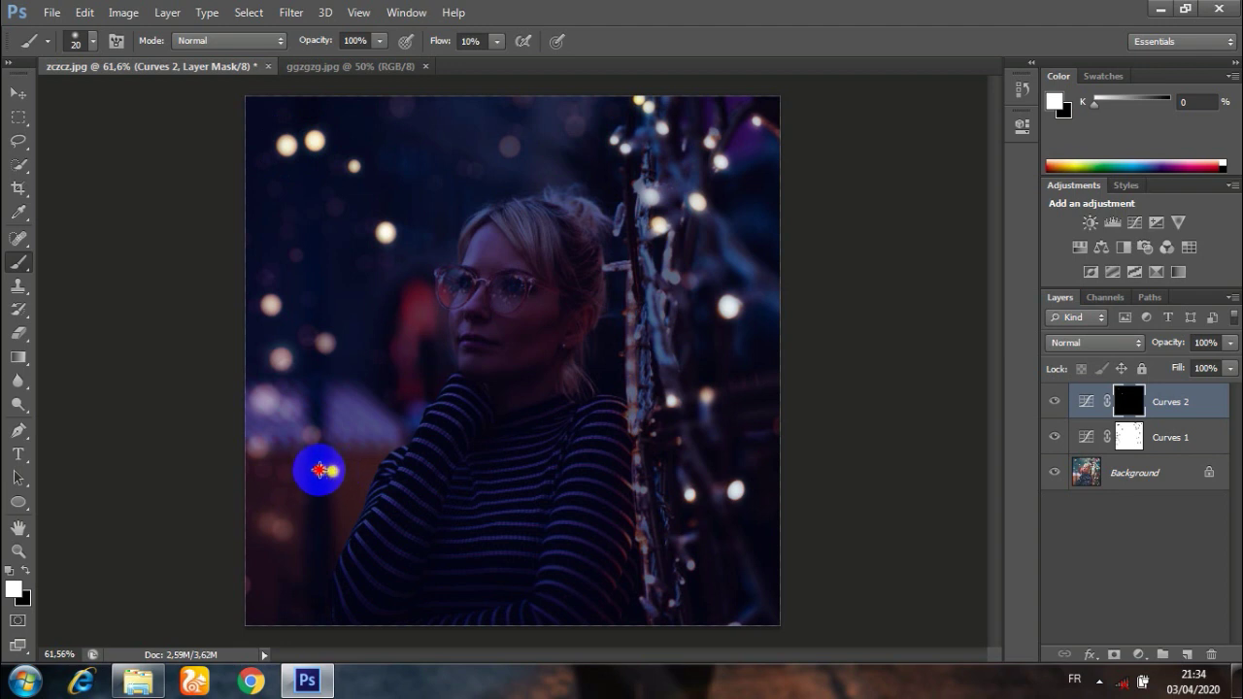
Dab white on the Curves 2 mask over the bokeh lights to the right of the lit branches
left_click(734, 491)
left_click_drag(735, 488, 726, 483)
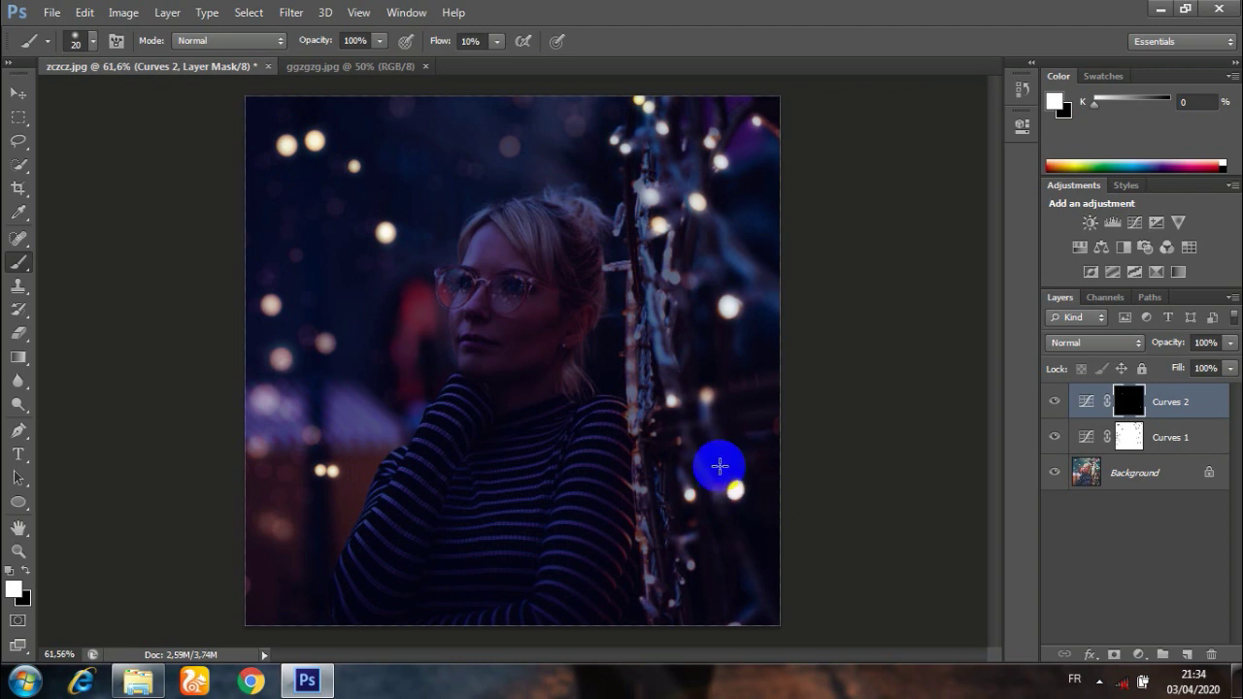
key("x")
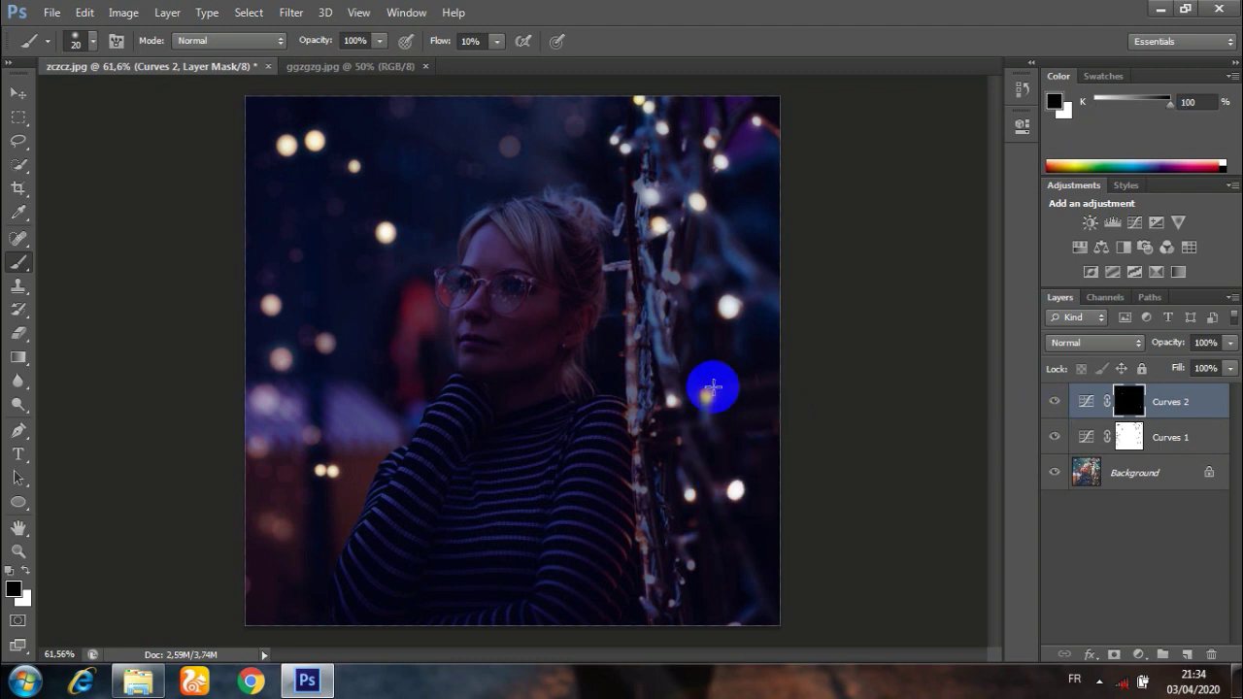
key("x")
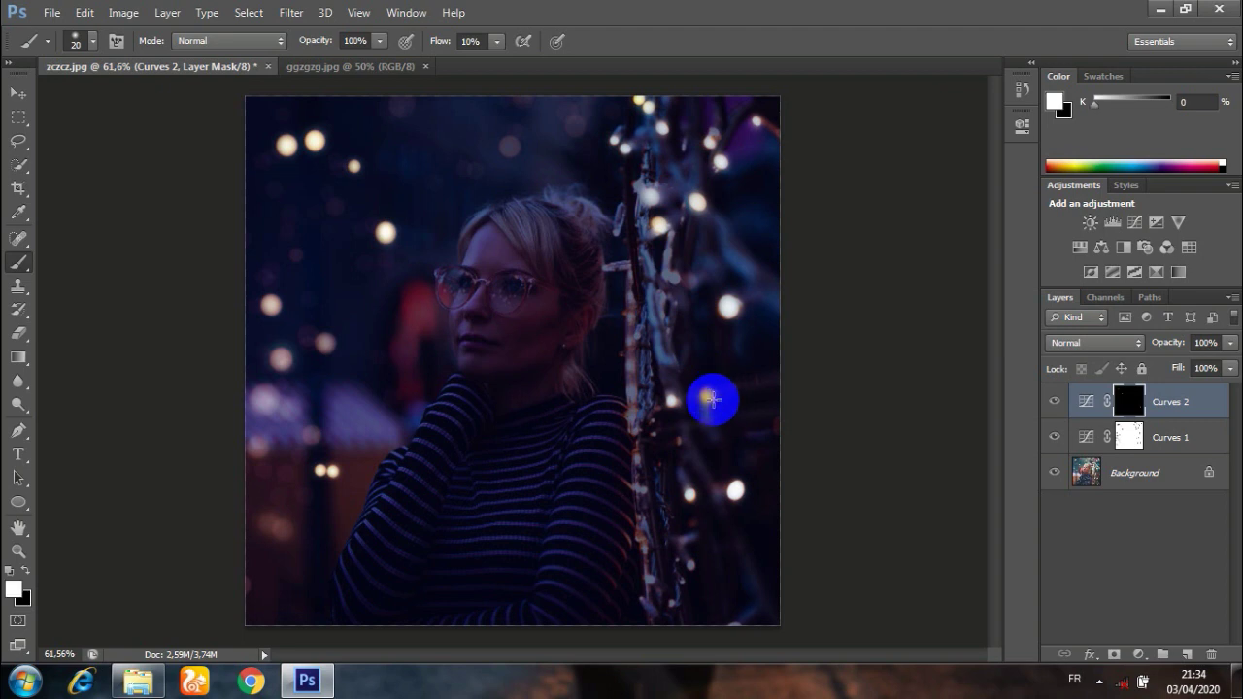
left_click(708, 396)
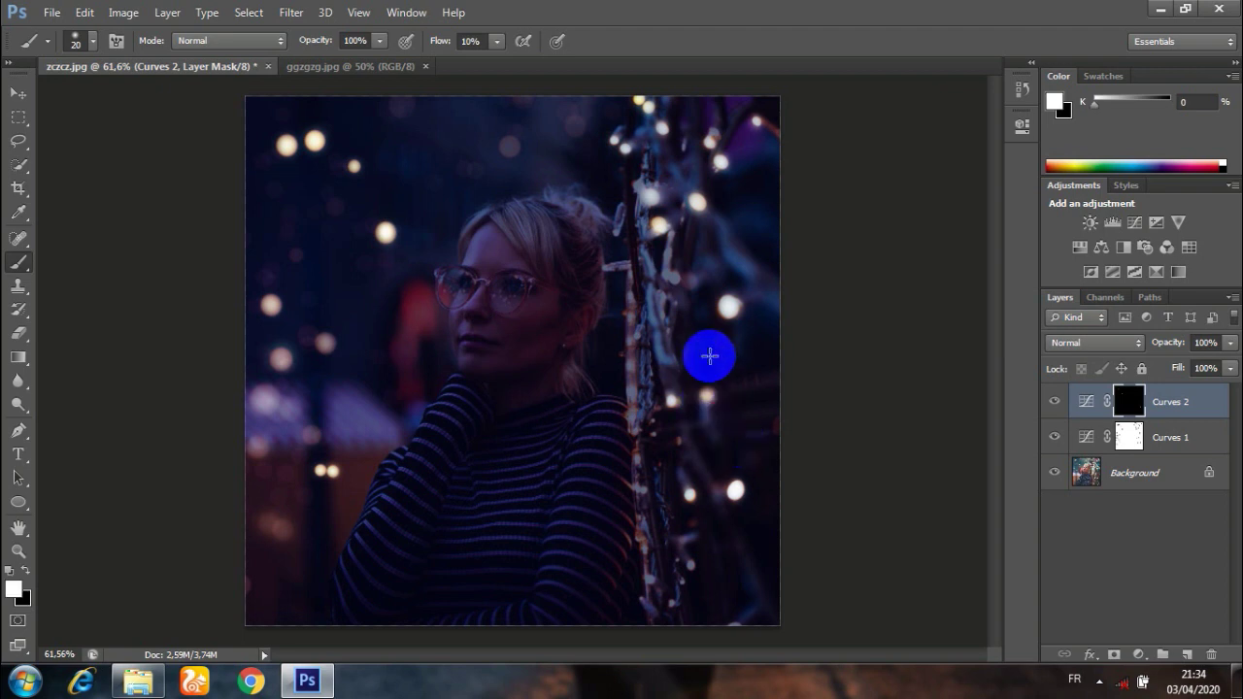
left_click(727, 309)
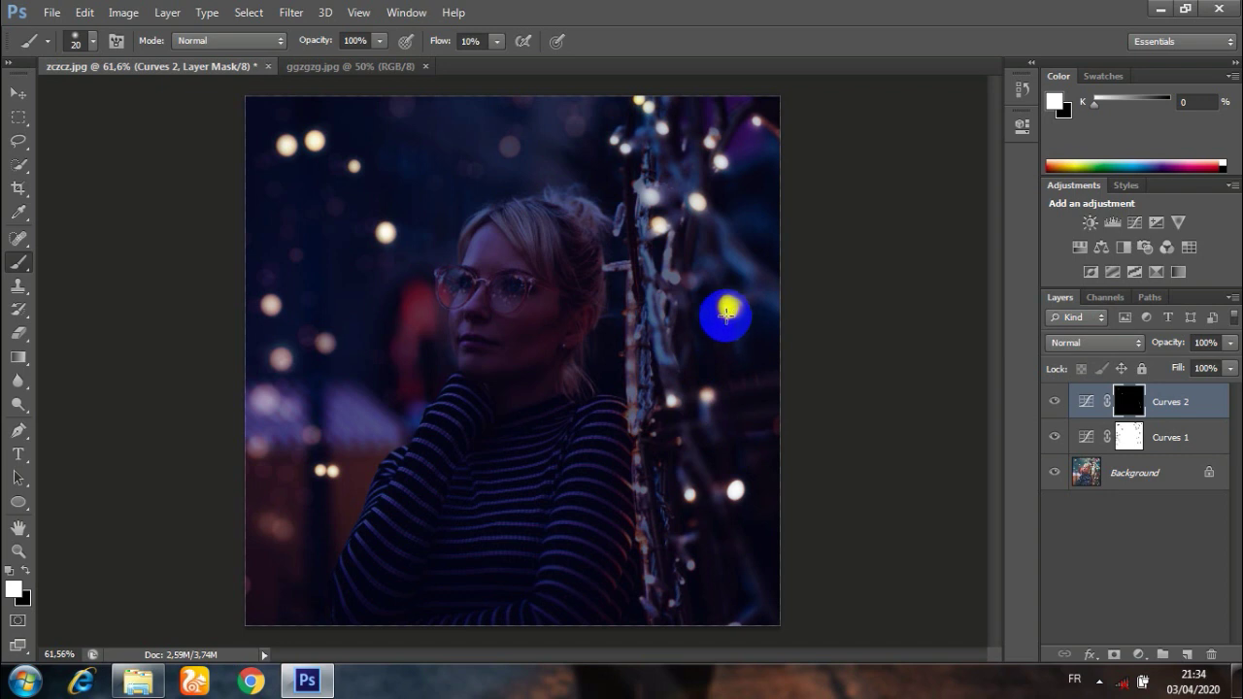
Add an extra mask to Curves 2, and add a third Curves adjustment layer with the RGB curve pulled strongly upward
left_click(1112, 655)
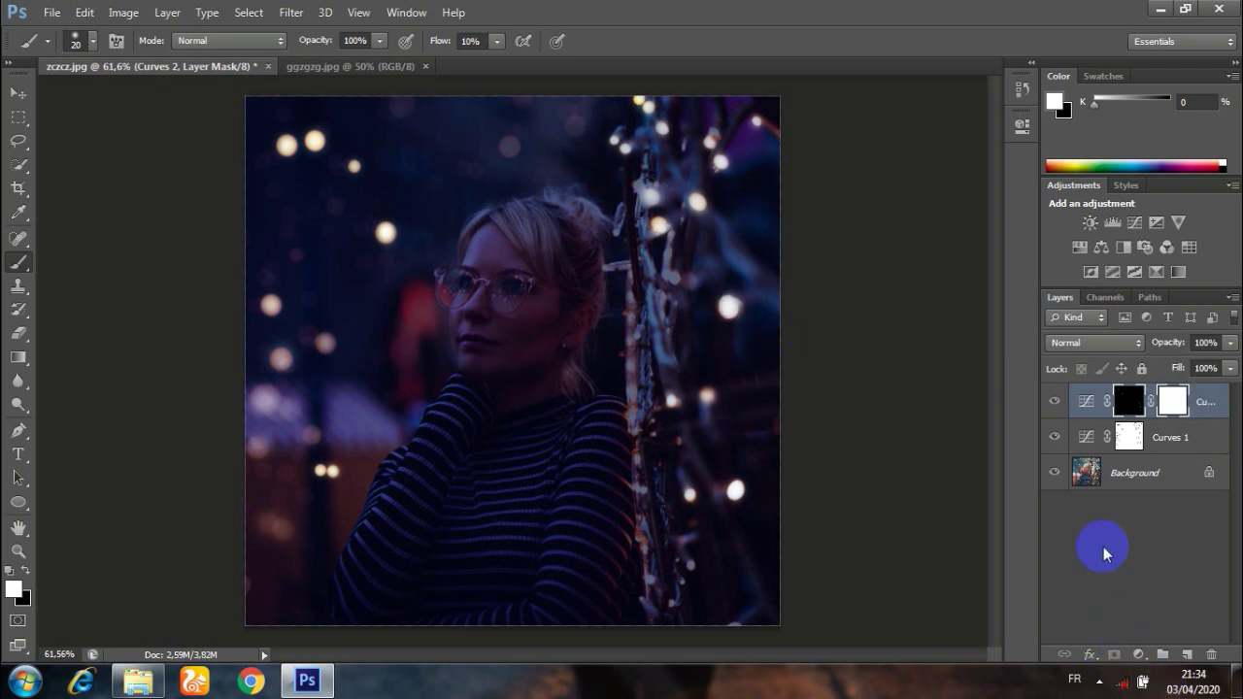
left_click(1138, 655)
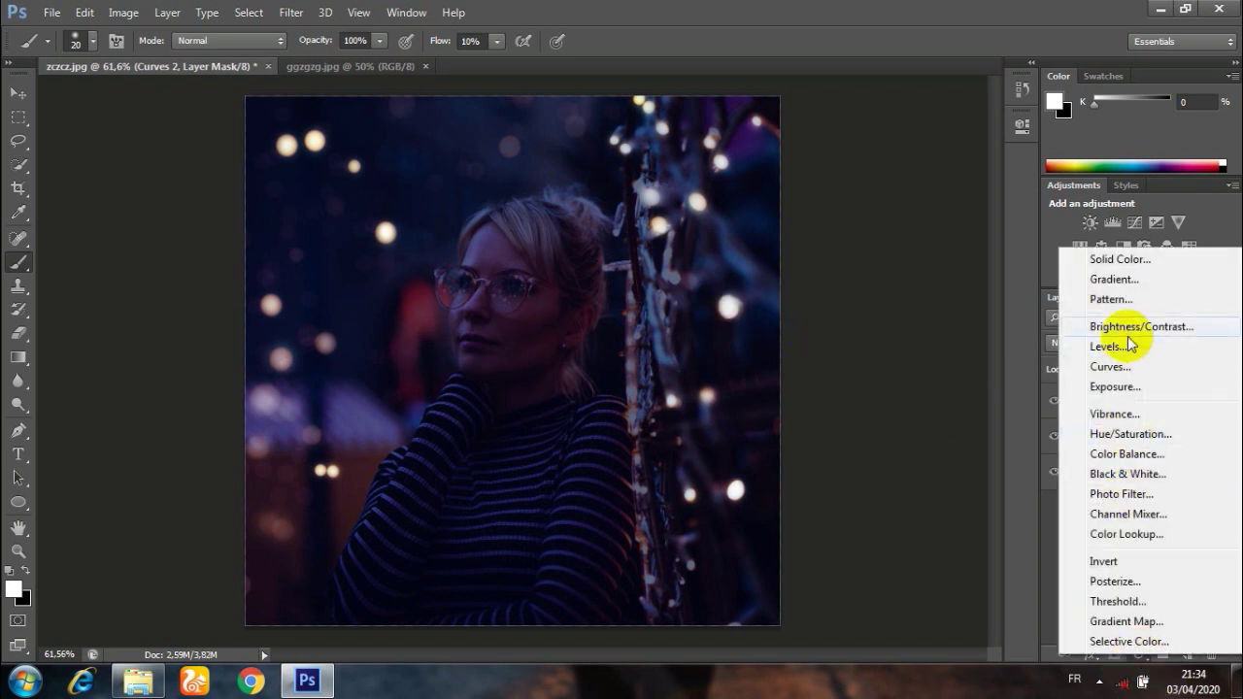
left_click(1108, 366)
left_click_drag(905, 278, 843, 230)
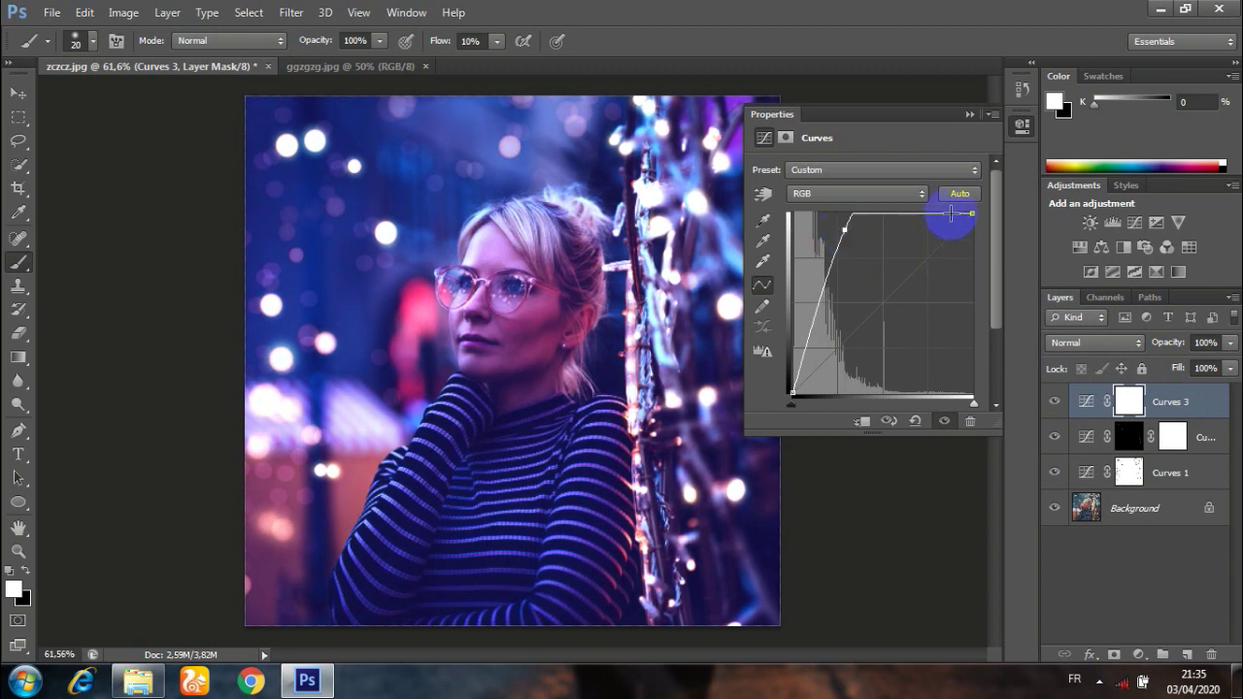
Lower the highlight end point of the Blue channel curve slightly in Curves 3
left_click(891, 195)
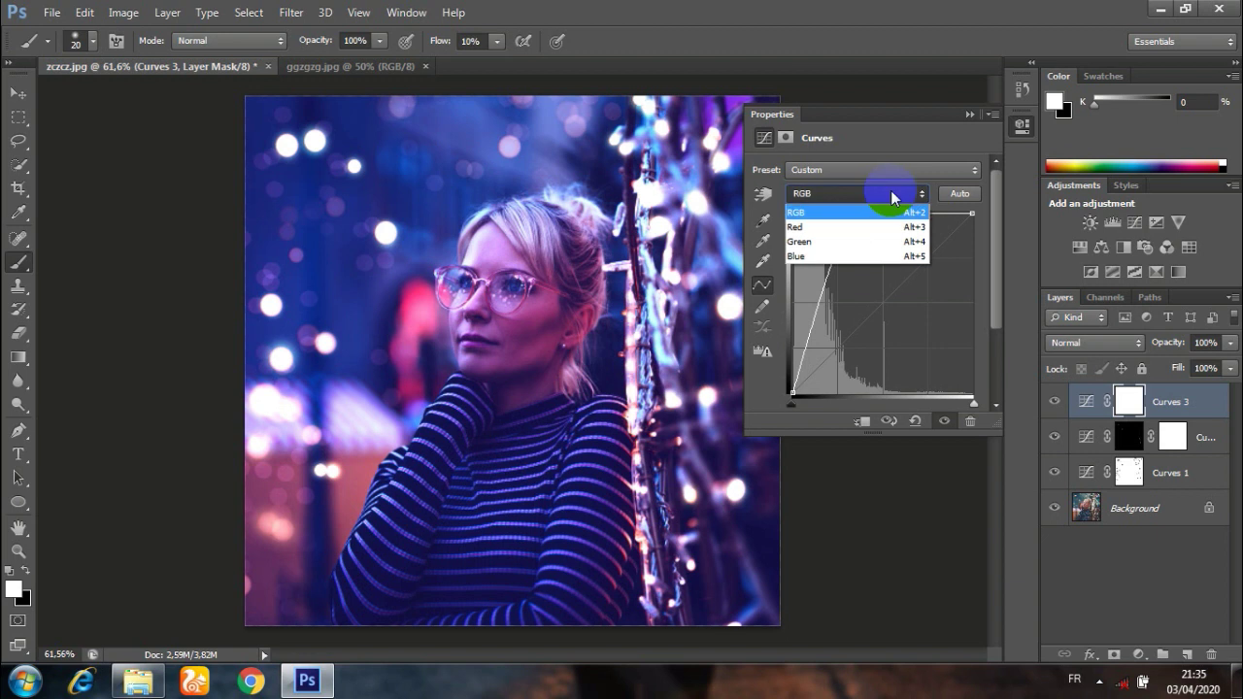
left_click(894, 257)
left_click_drag(972, 213, 974, 239)
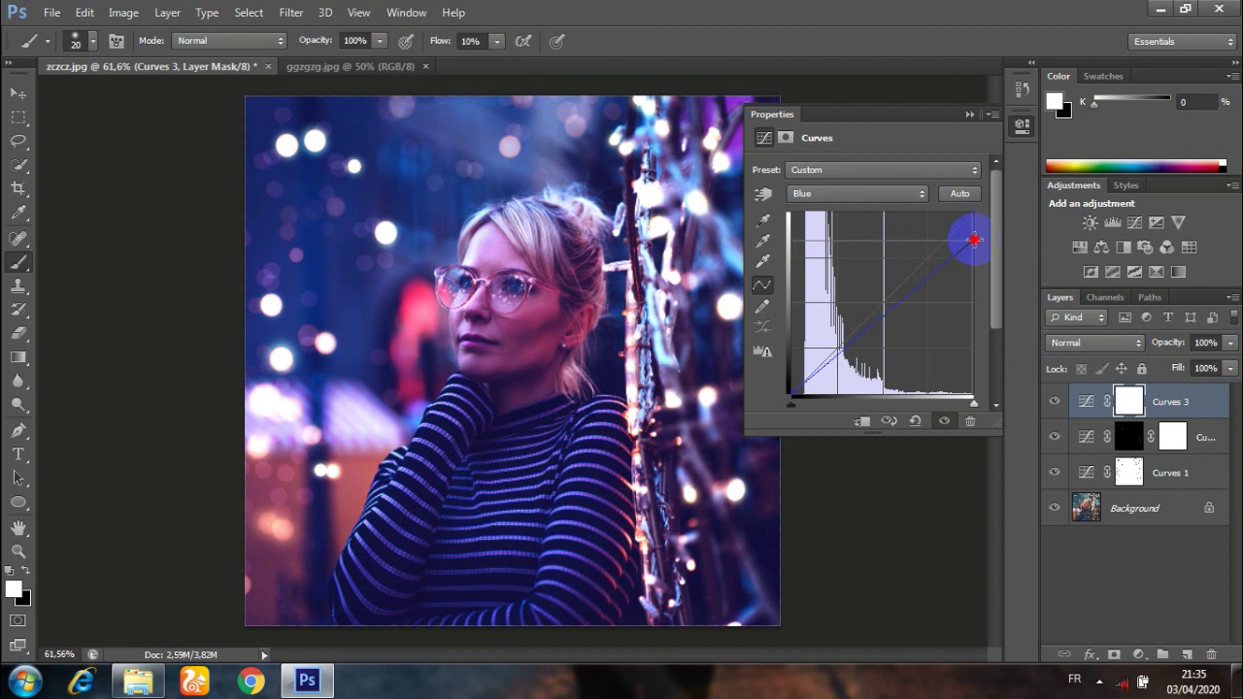
Look at the Green channel curve of Curves 3 and add a control point on the upper part of its Red channel curve
left_click(859, 199)
left_click(856, 245)
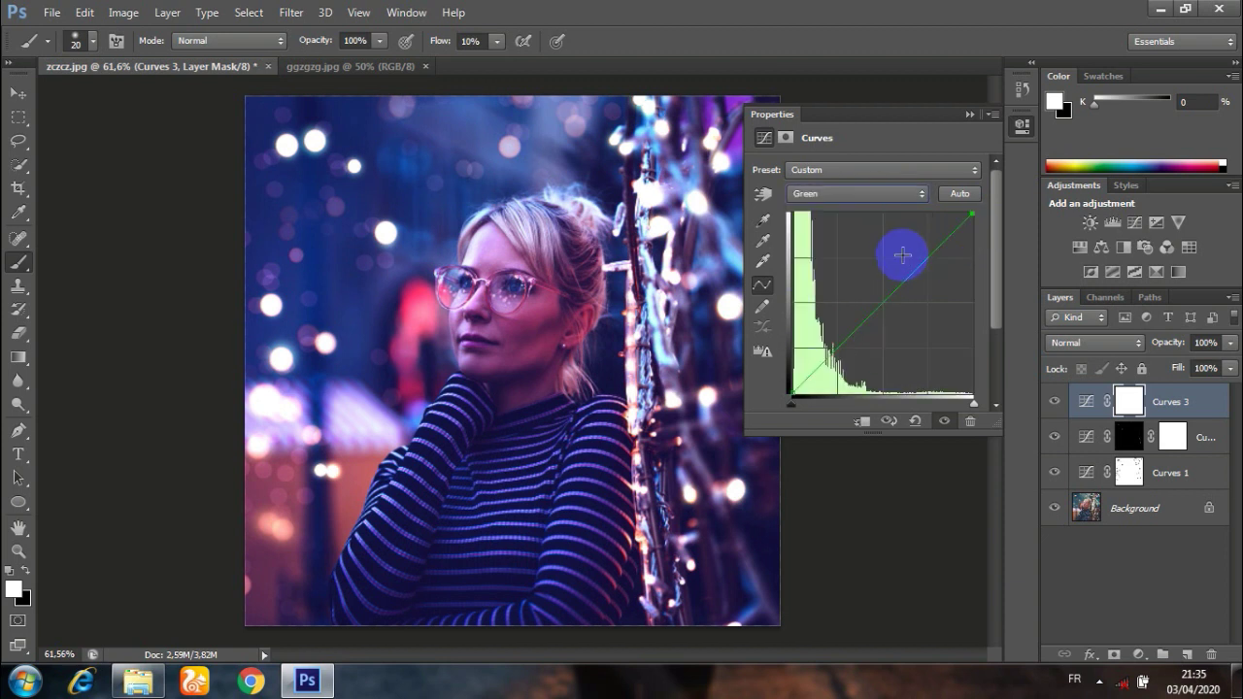
left_click(823, 193)
left_click(831, 221)
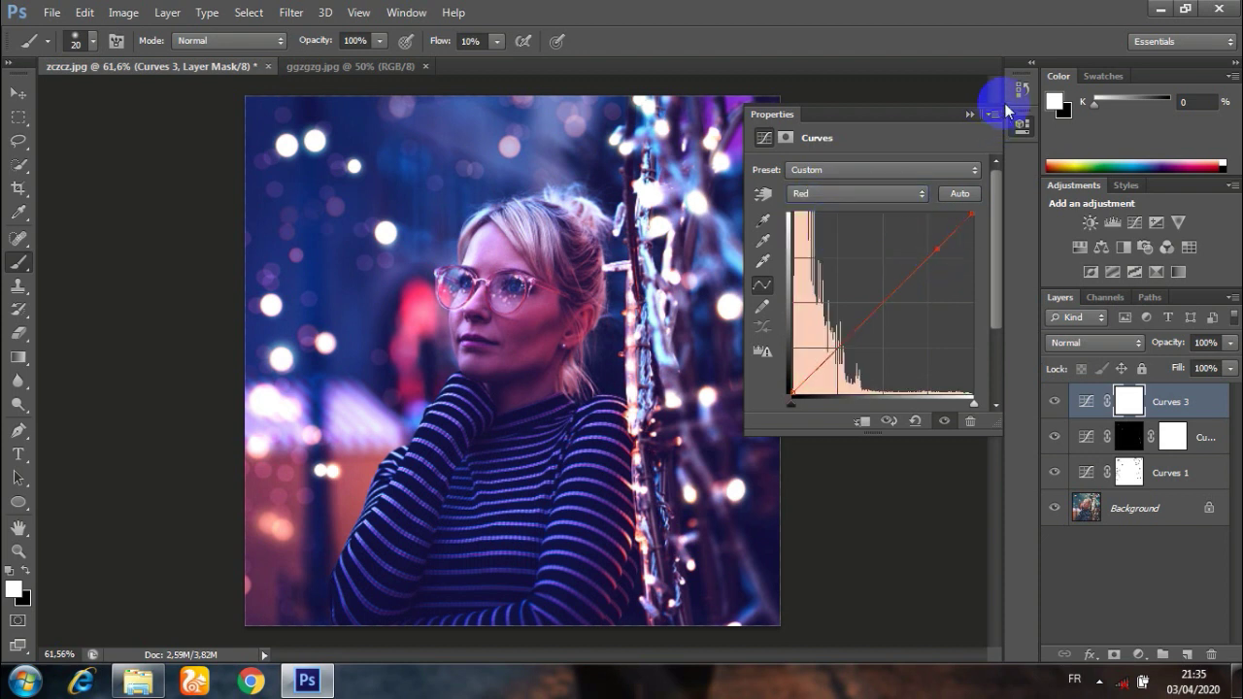
left_click(969, 115)
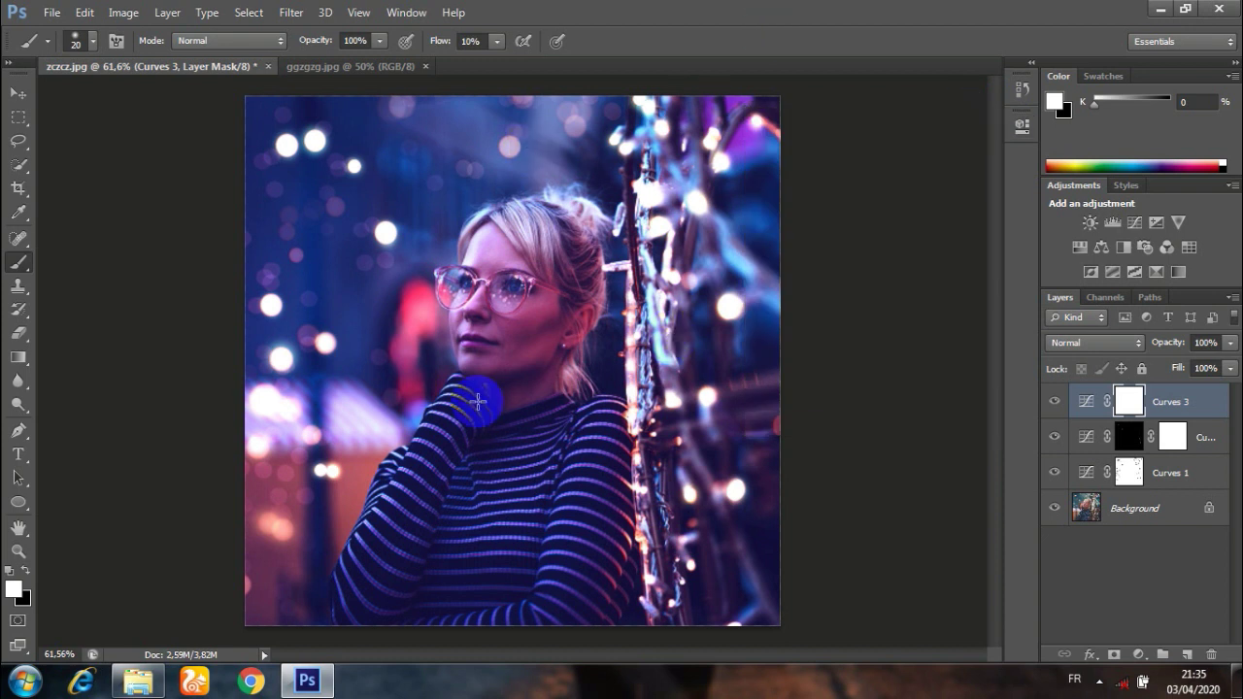